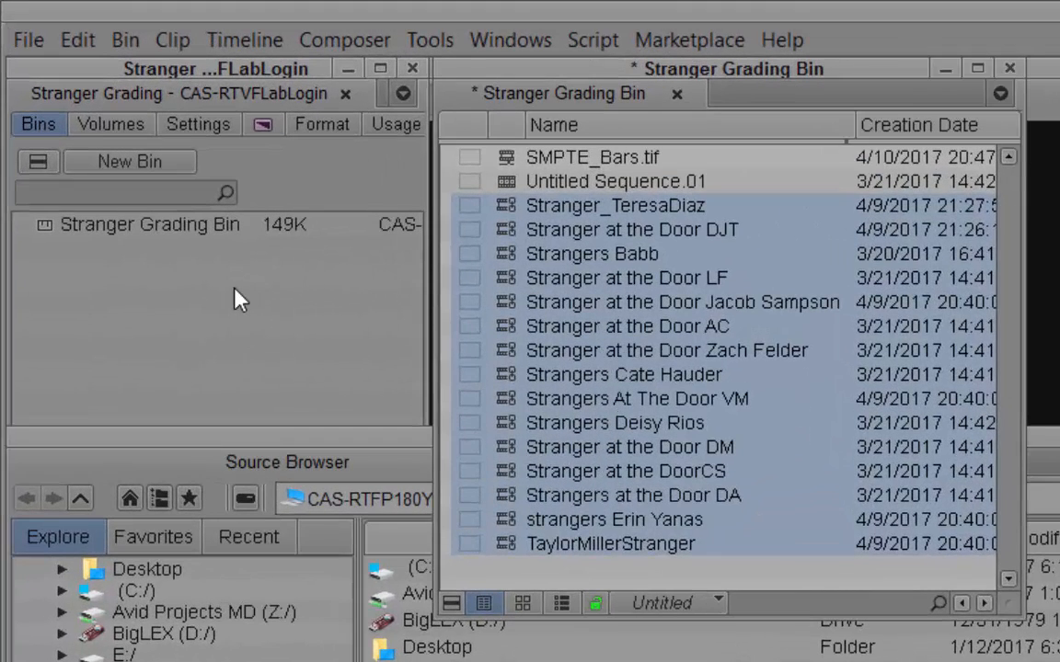
- Import the Dobson2017 user profile from D:\Avid User Profile\Dobson2017 via the Settings profile menu
left_click(199, 125)
left_click(206, 166)
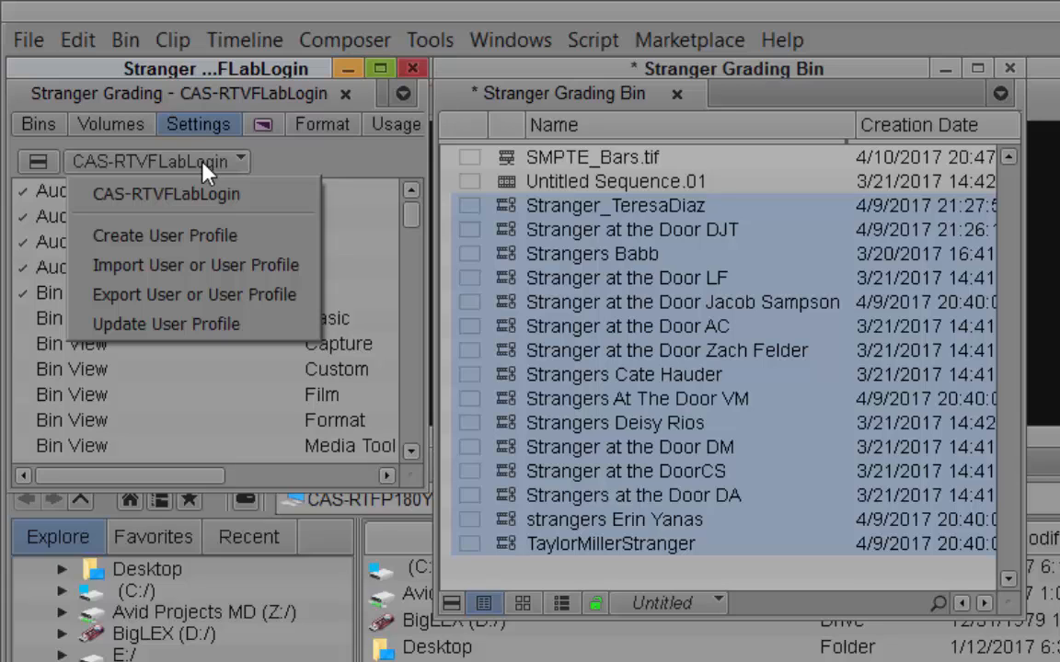
left_click(190, 265)
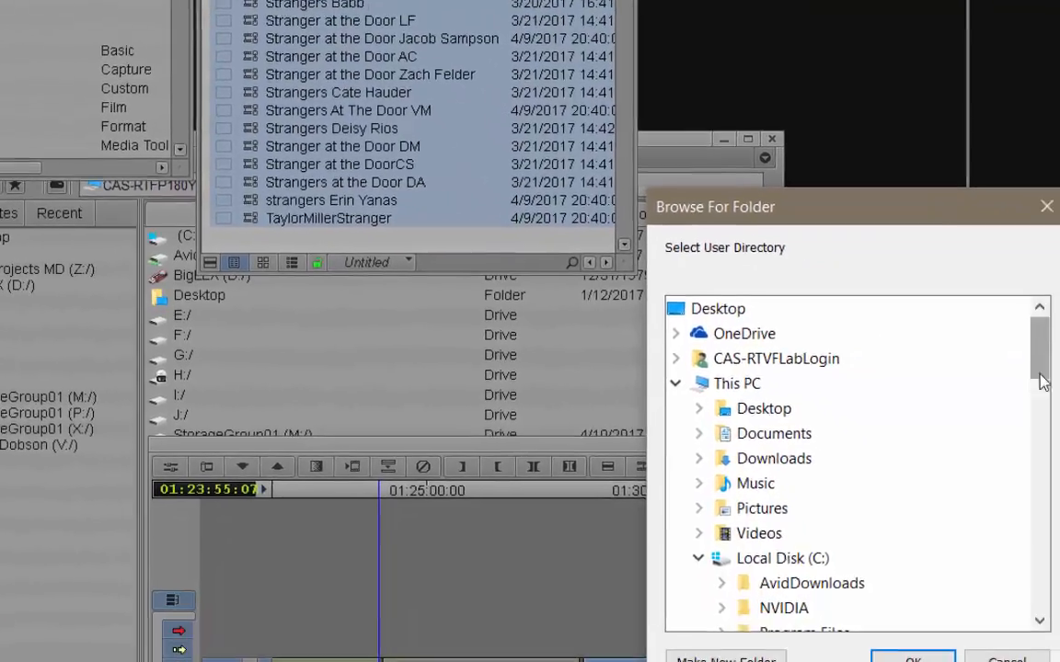
left_click_drag(1042, 382, 1039, 568)
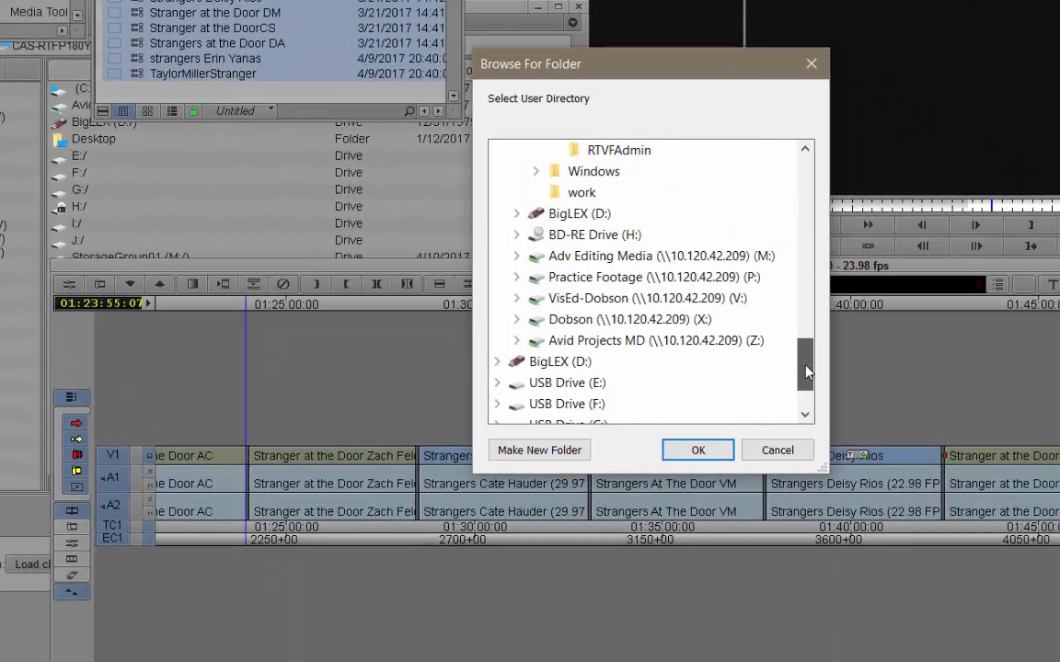
double_click(547, 361)
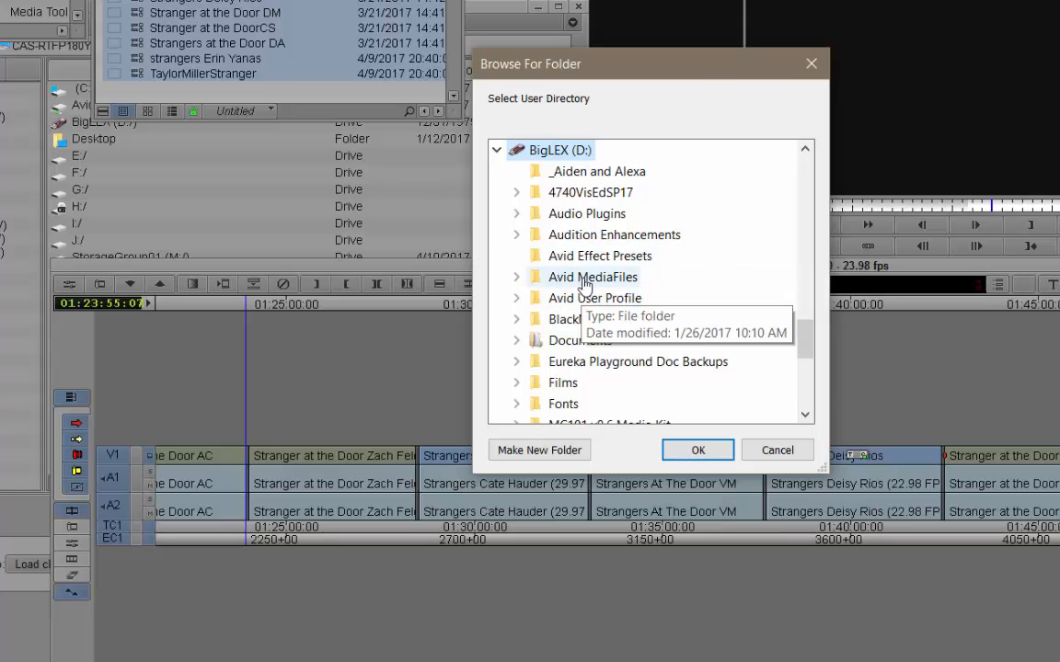
double_click(583, 300)
left_click(594, 320)
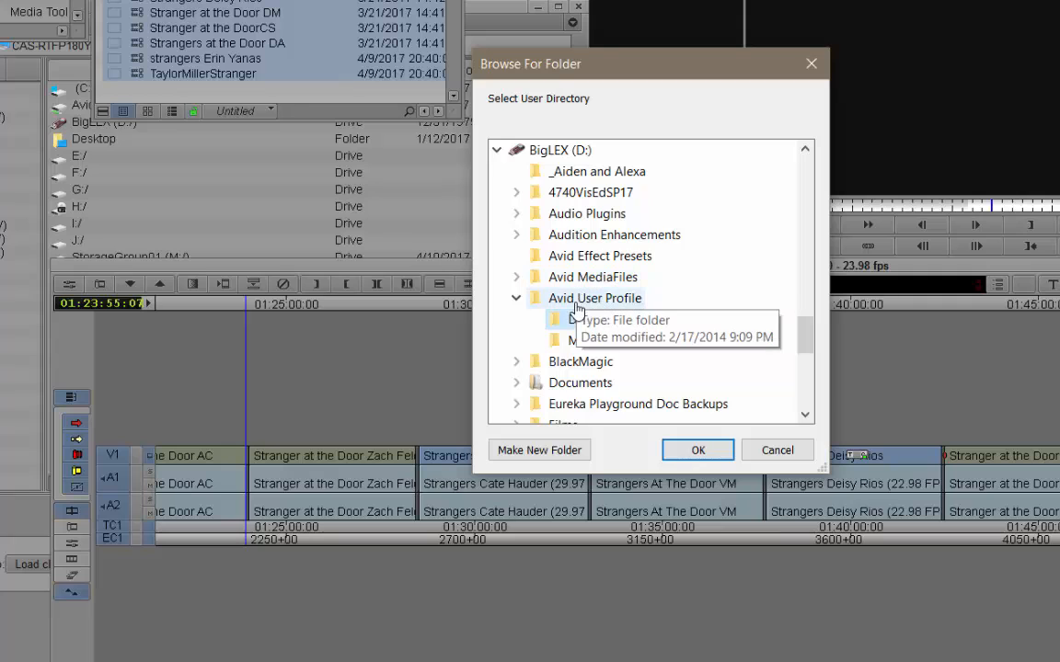
left_click(696, 451)
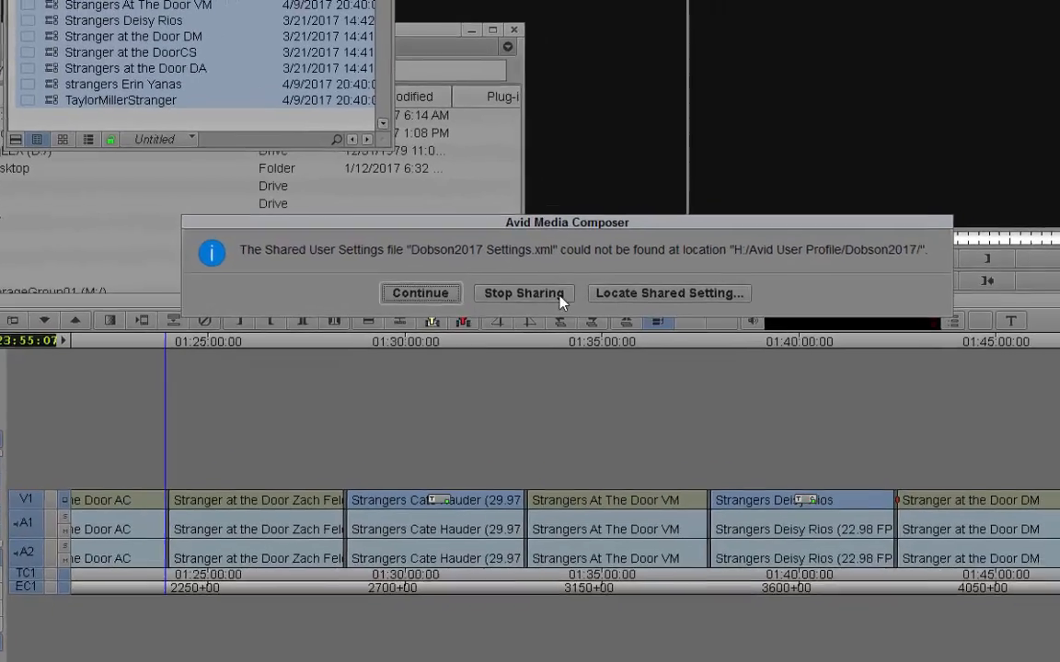
- Locate the missing shared settings in D:\Avid User Profile\Dobson2017 so the profile loads
left_click(668, 293)
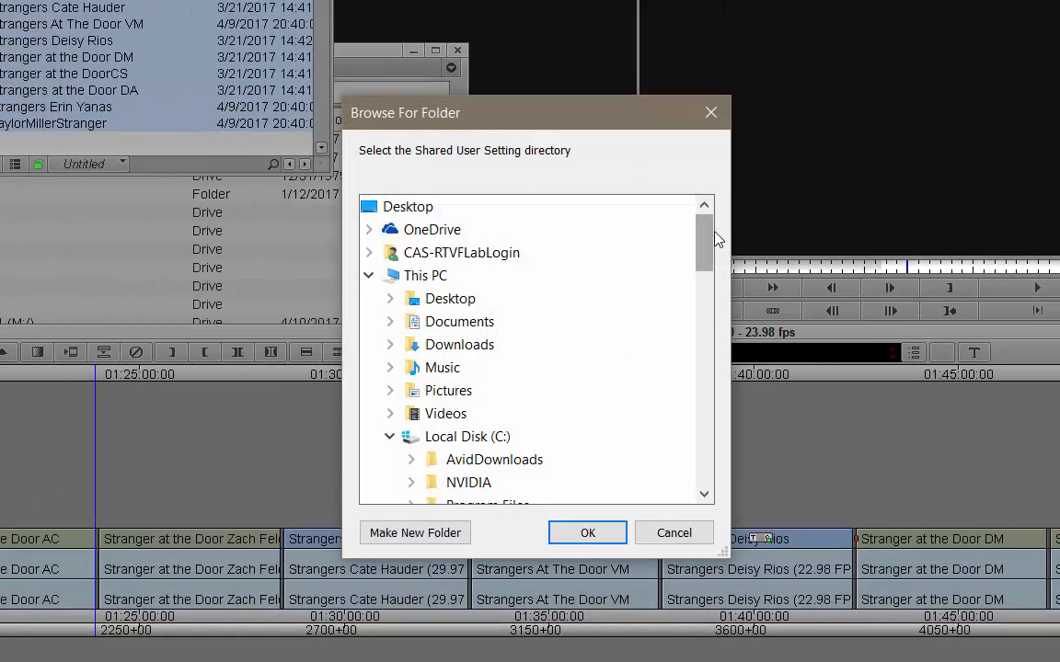
left_click_drag(705, 237, 705, 459)
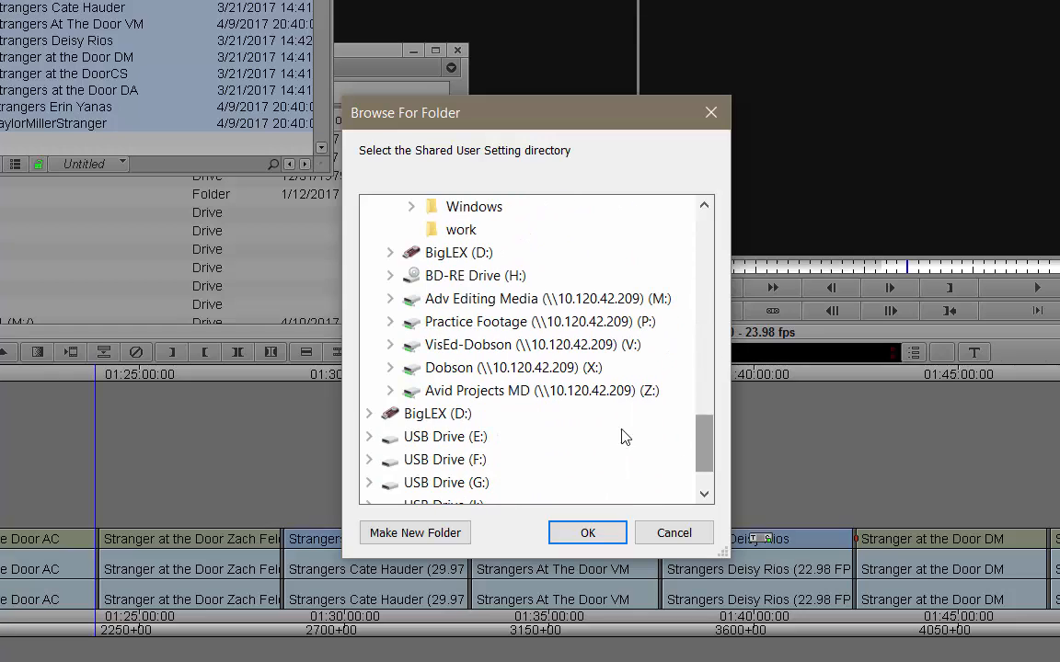
left_click(368, 413)
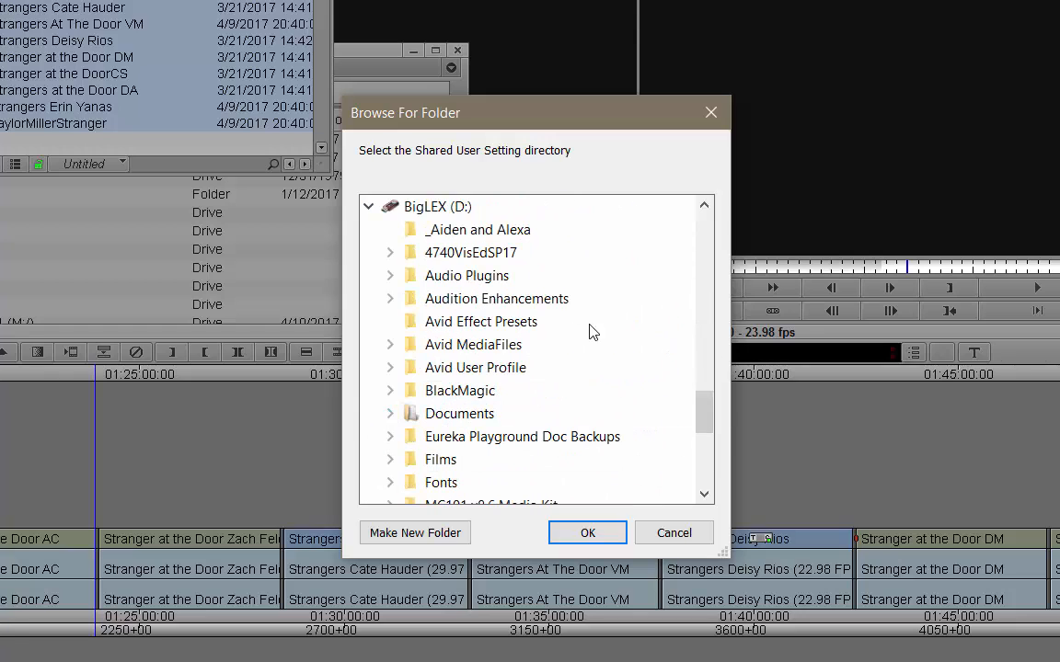
left_click(459, 376)
left_click(466, 397)
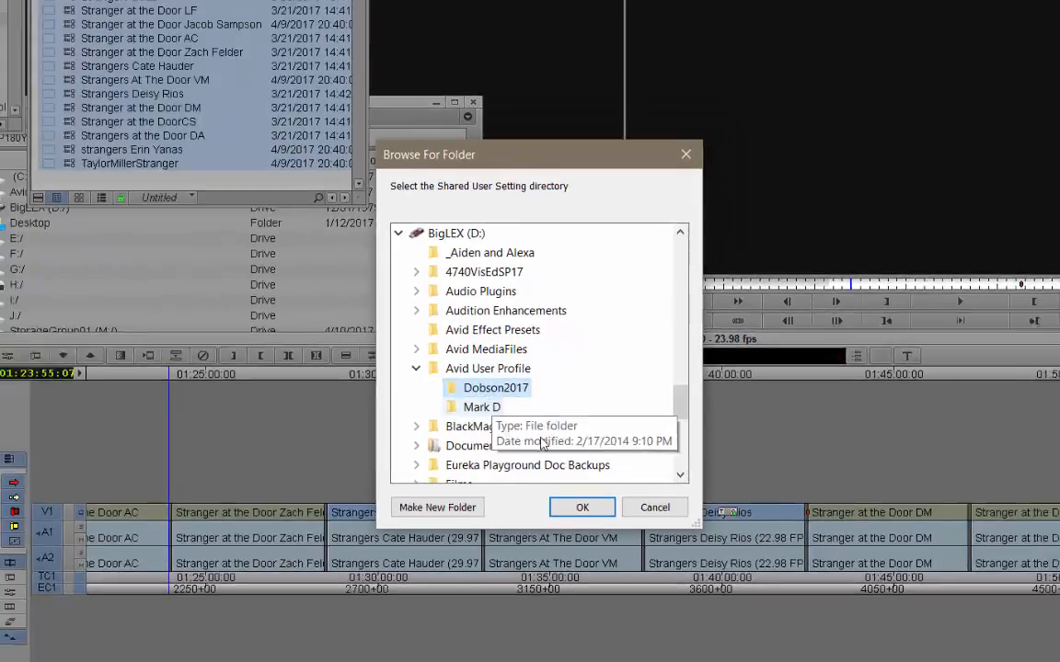
left_click(582, 507)
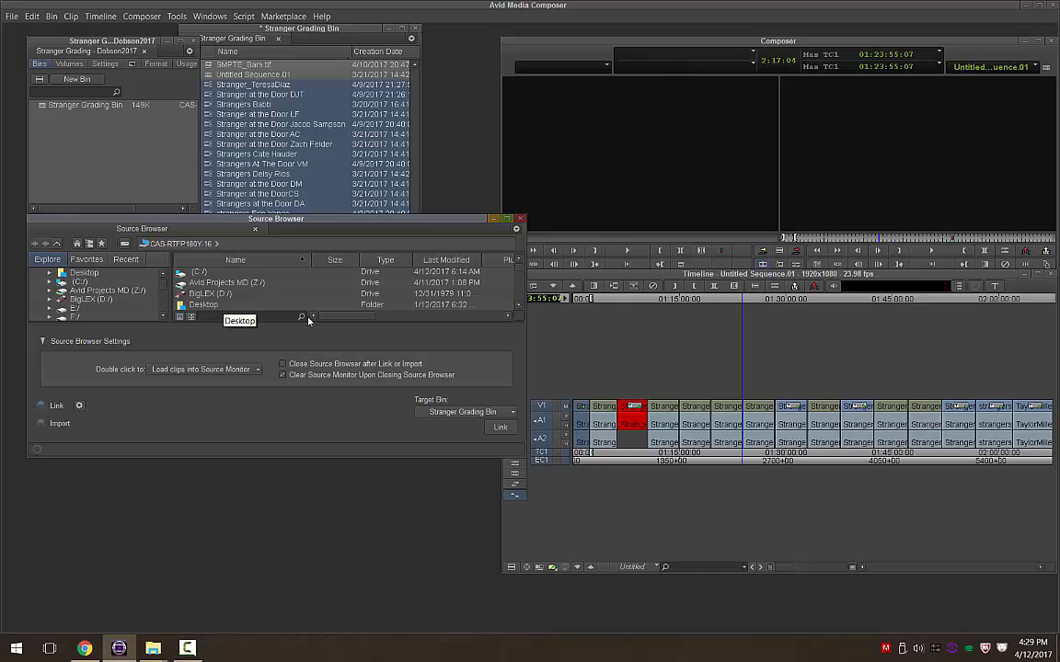
- Apply the Source Record HP Tower workspace and move the Stranger Grading Bin below the bins list
left_click(210, 16)
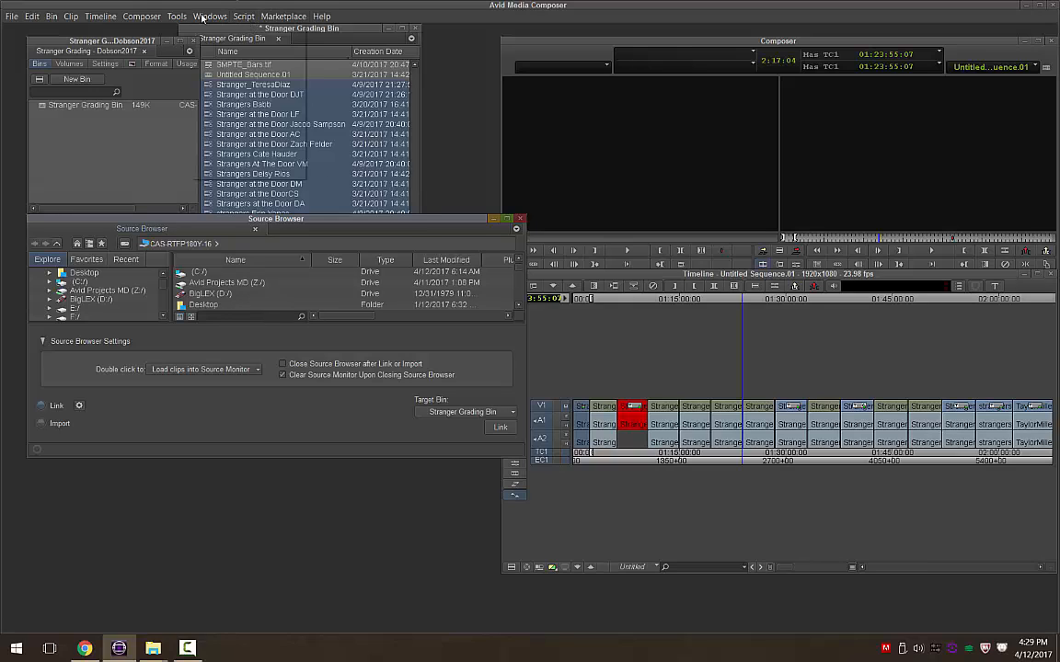
mouse_move(237, 42)
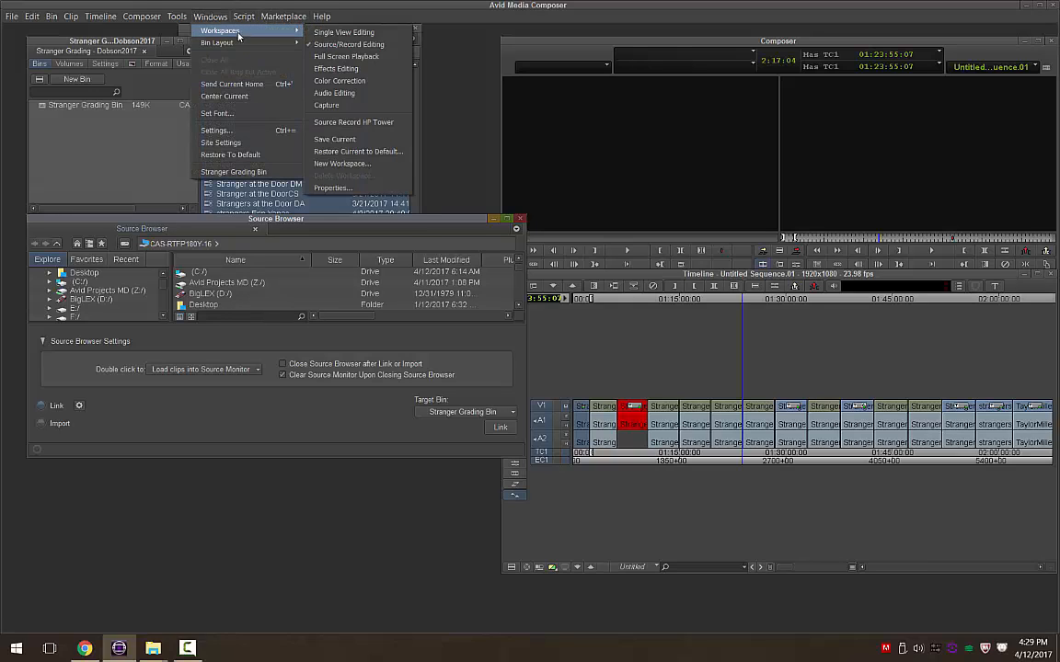
left_click(351, 124)
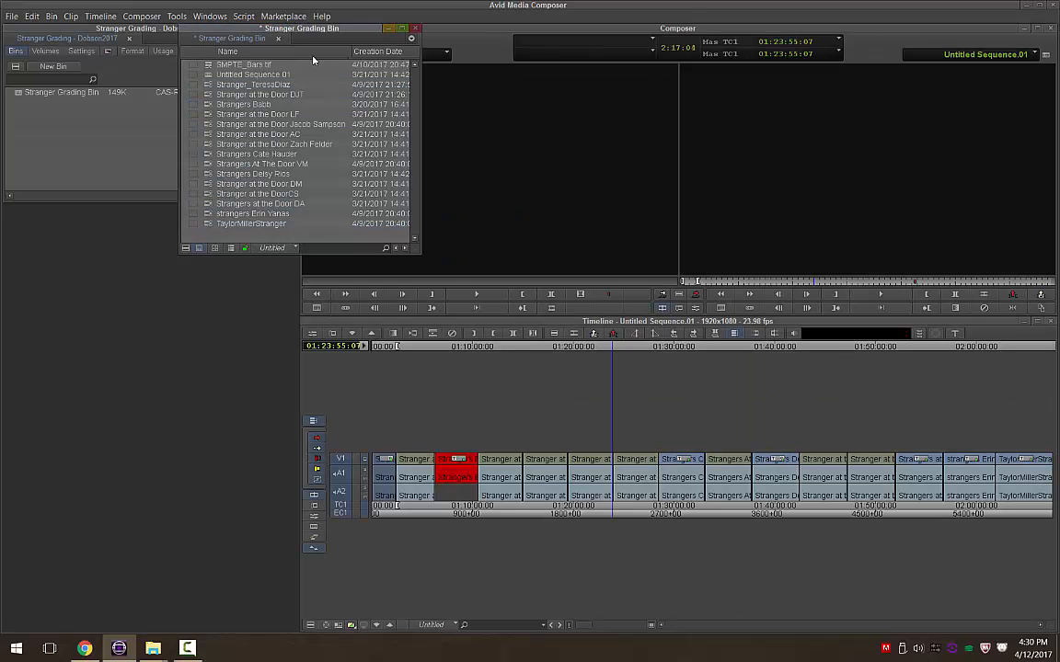
left_click_drag(322, 34, 146, 215)
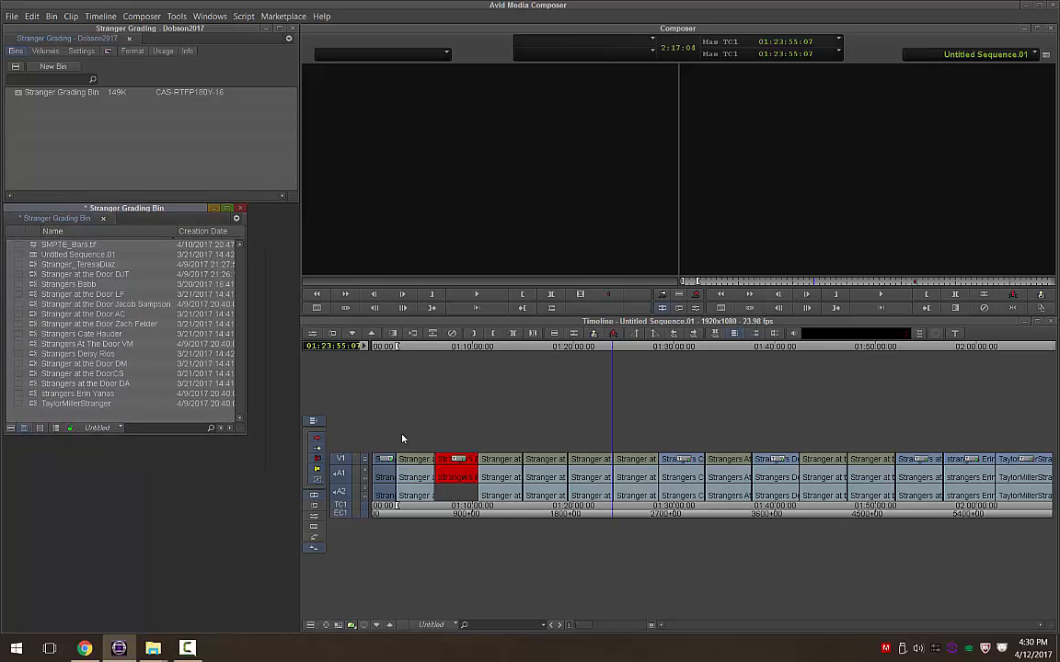
- Open the MC English (United States) Keyboard settings from the Settings list
left_click(81, 50)
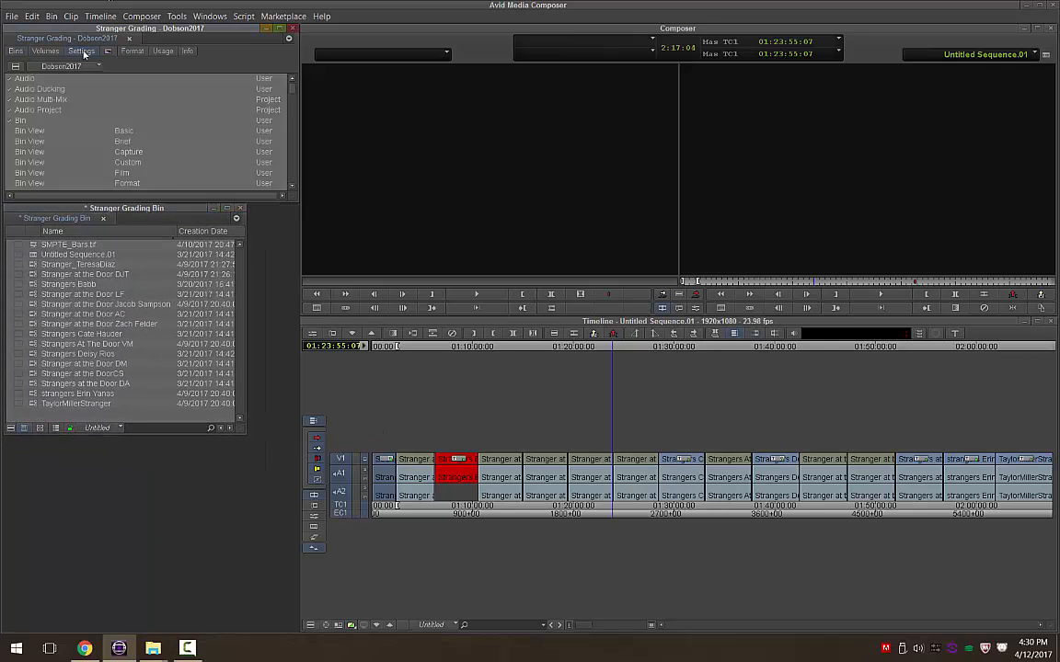
scroll(83, 149, "down", 10)
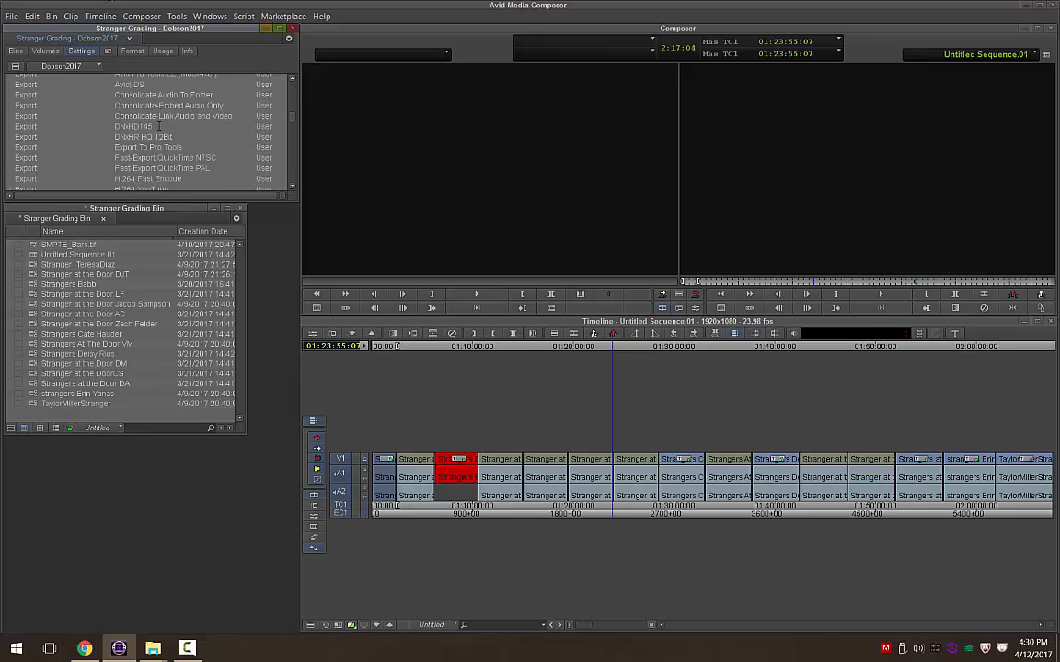
scroll(40, 136, "down", 5)
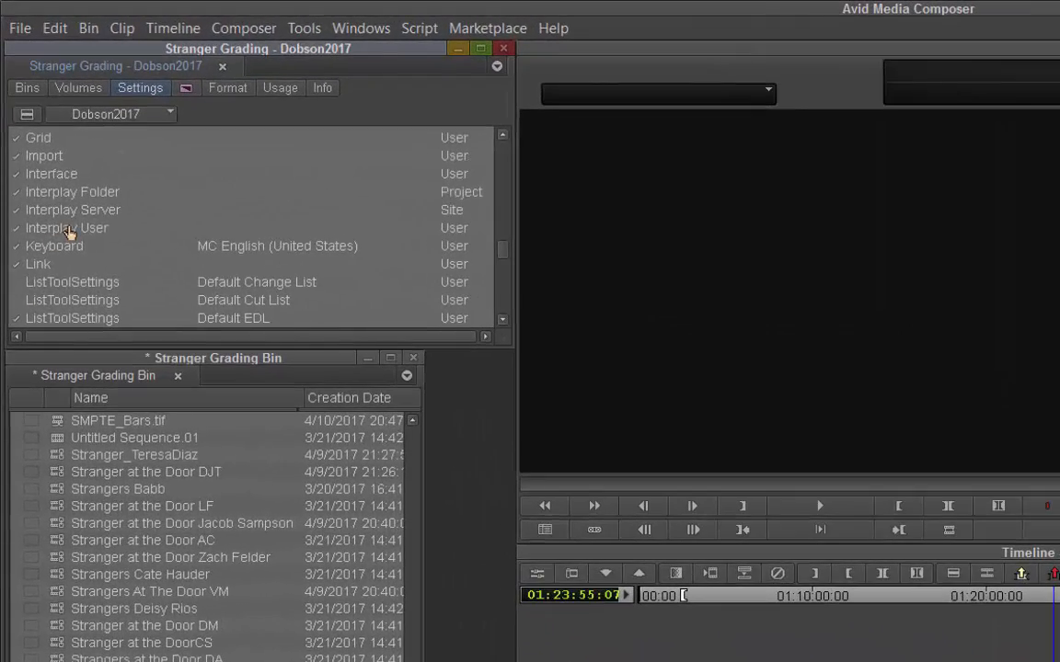
double_click(66, 229)
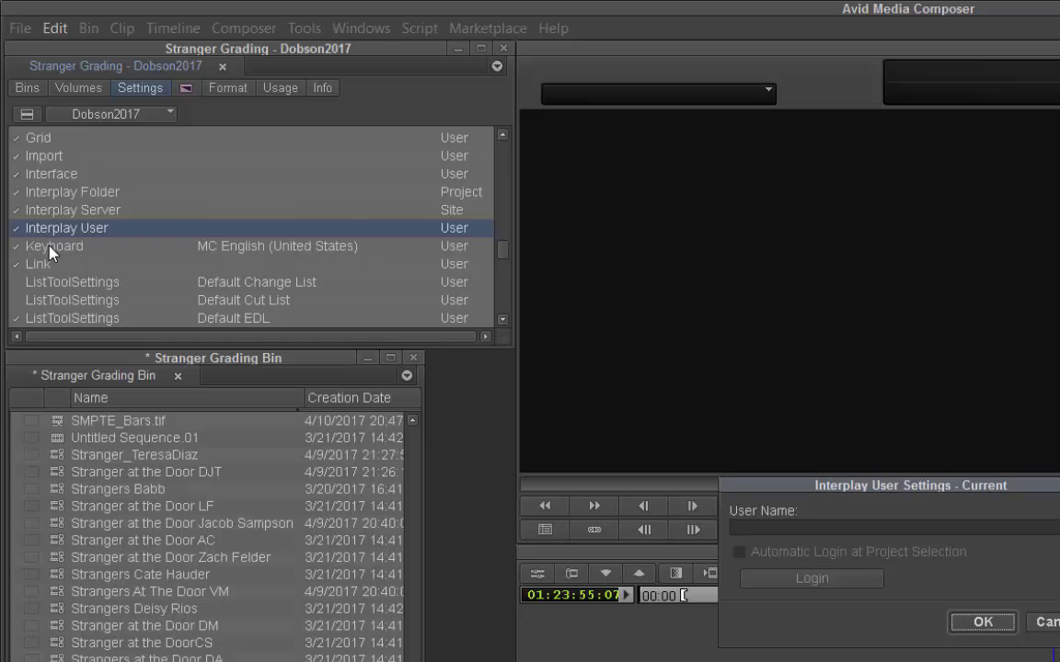
left_click(46, 247)
double_click(46, 250)
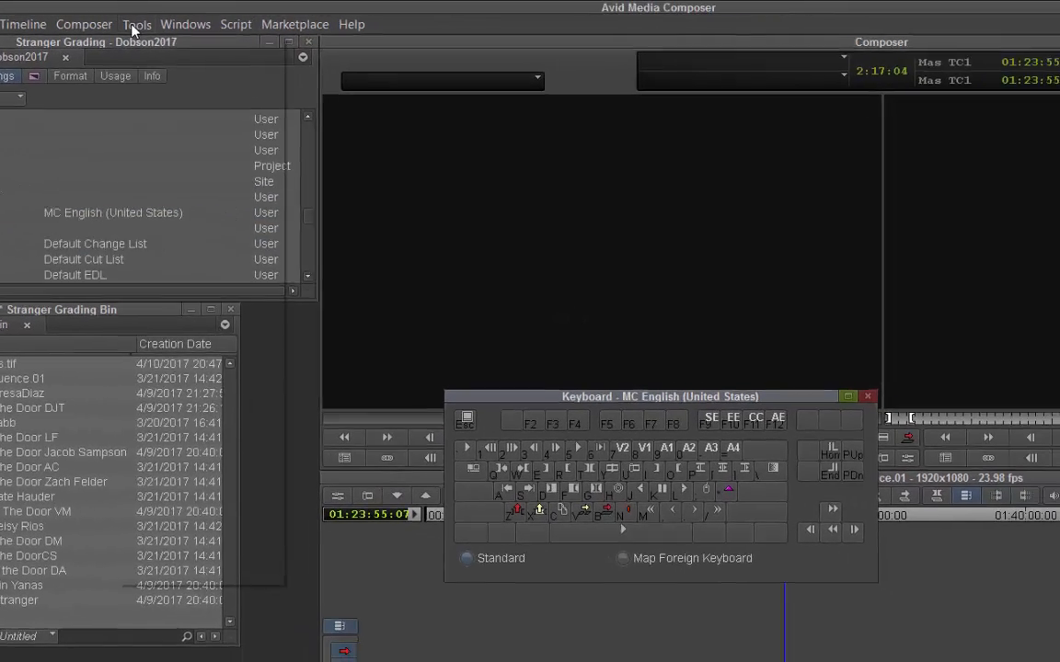
left_click(226, 26)
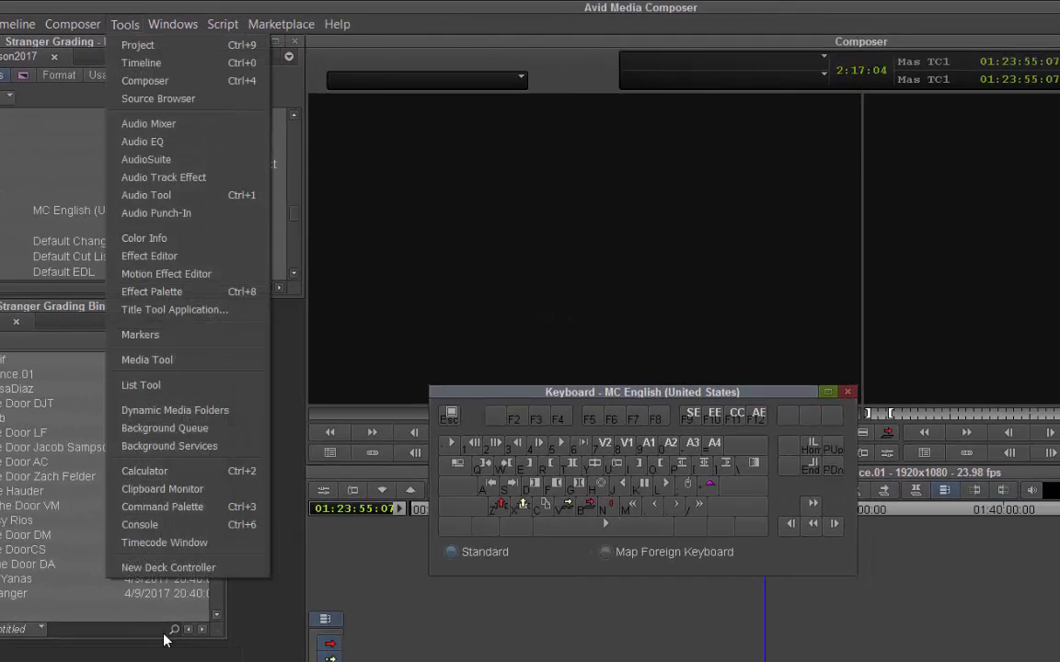
- Map the blue Add Marker command from the Command Palette to Shift+B, then update the user profile
left_click(158, 507)
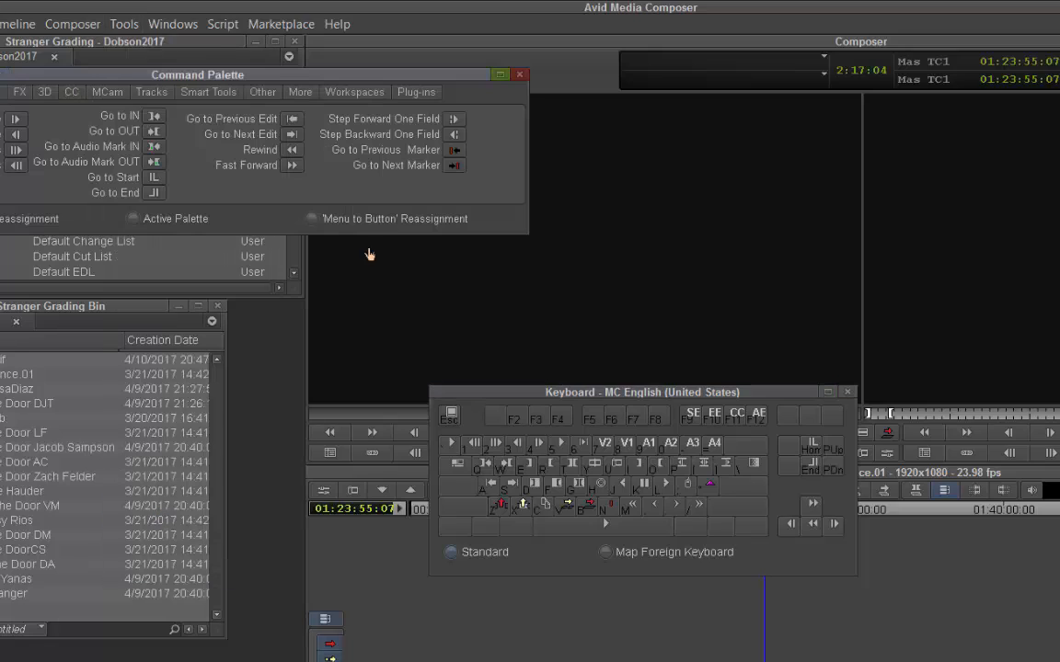
left_click_drag(339, 92, 633, 193)
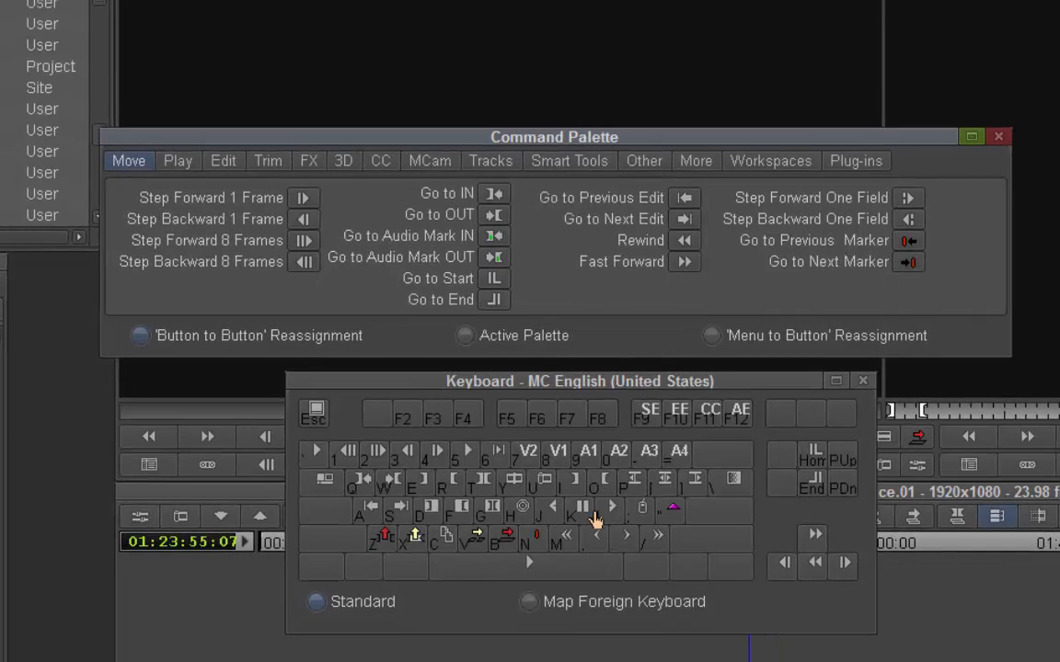
key("shift")
key("shift")
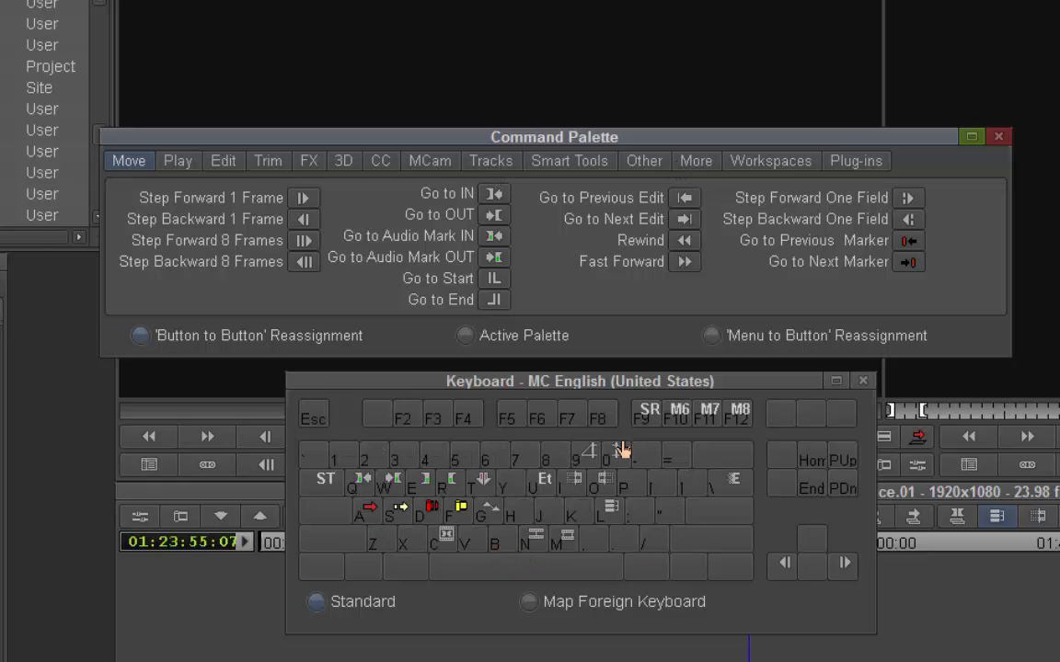
left_click(698, 161)
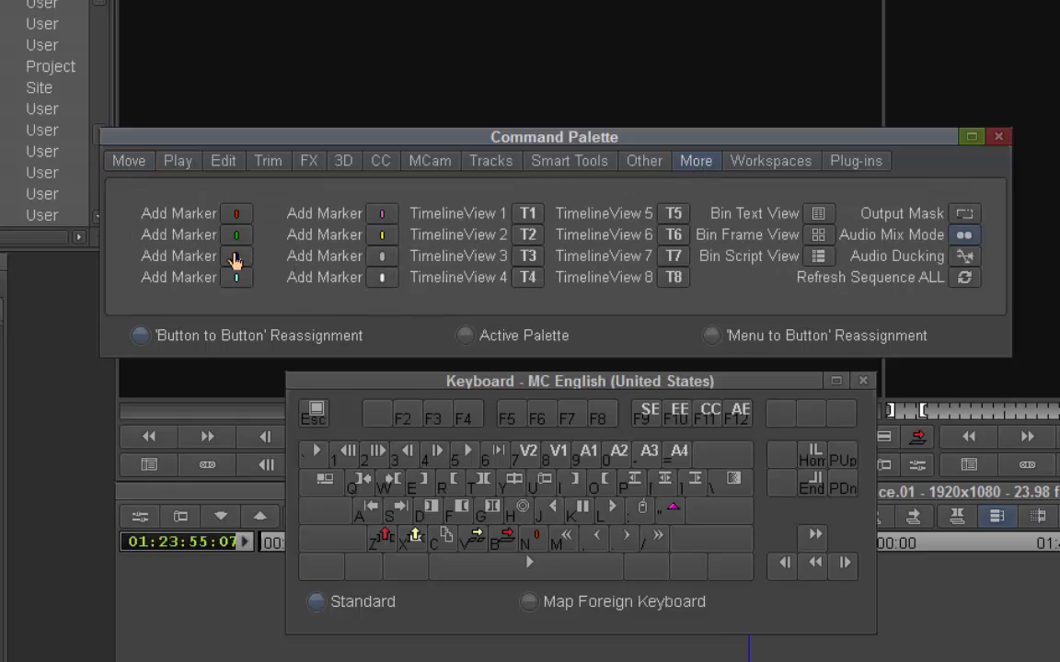
key("shift")
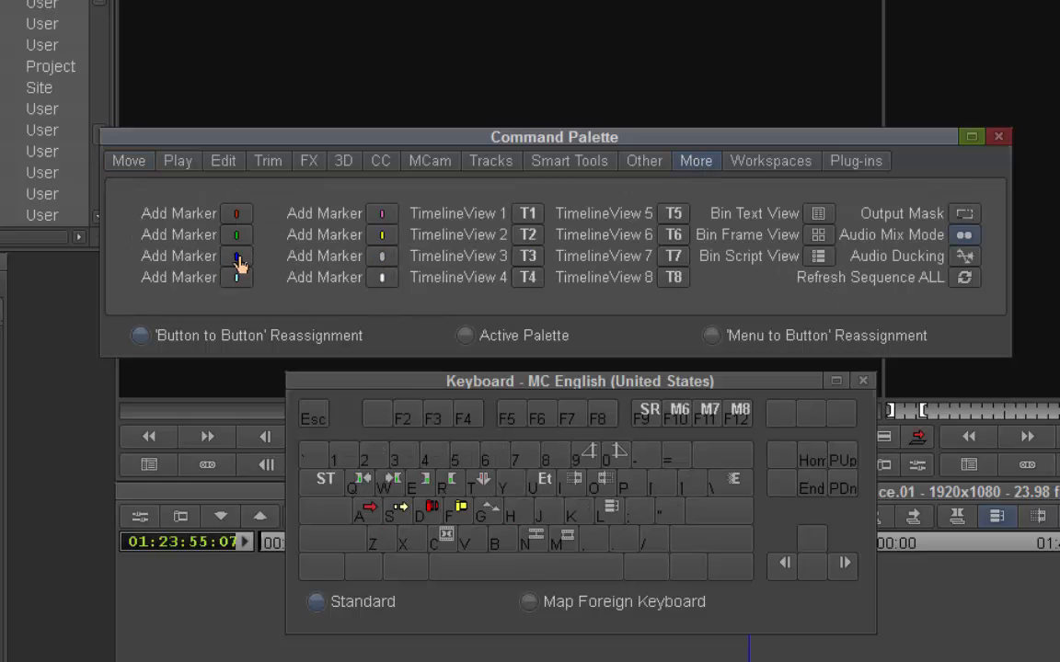
left_click_drag(441, 477, 504, 534)
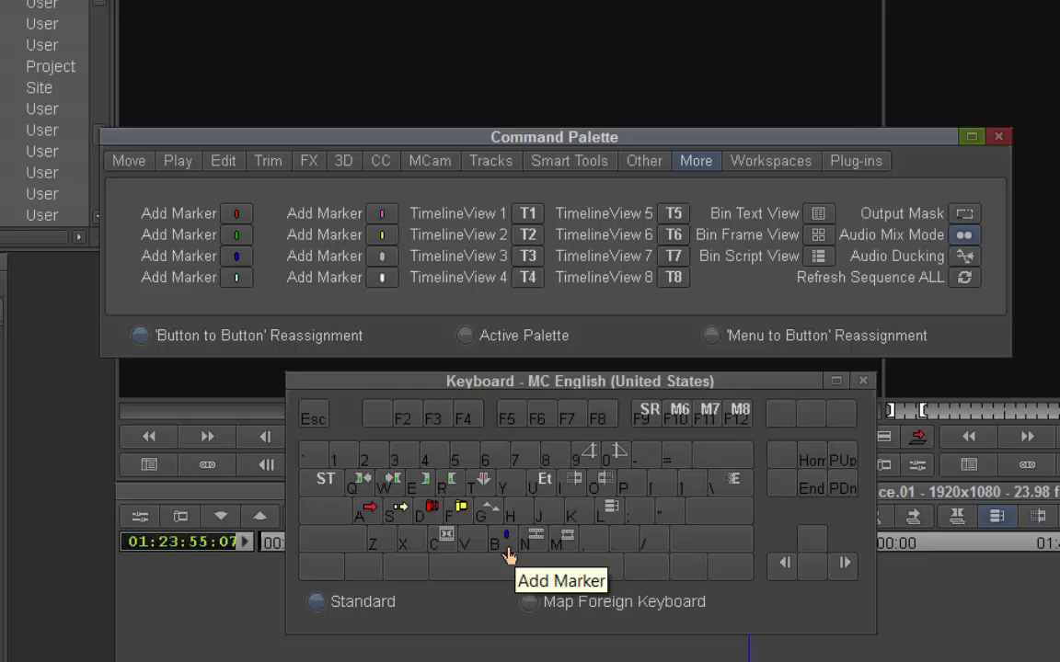
key("shift")
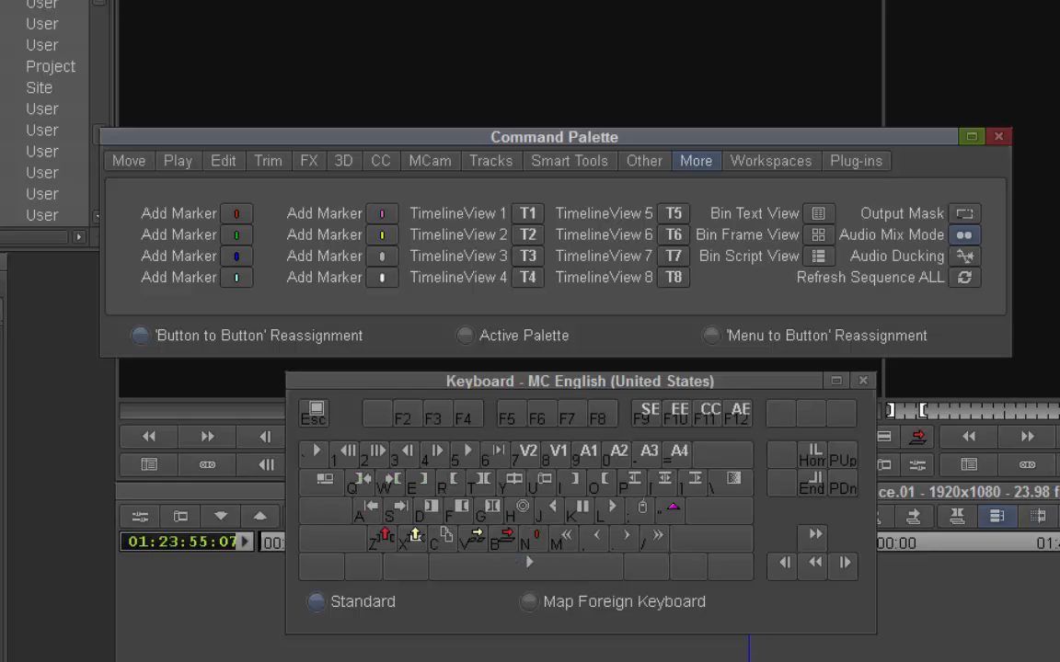
left_click(122, 120)
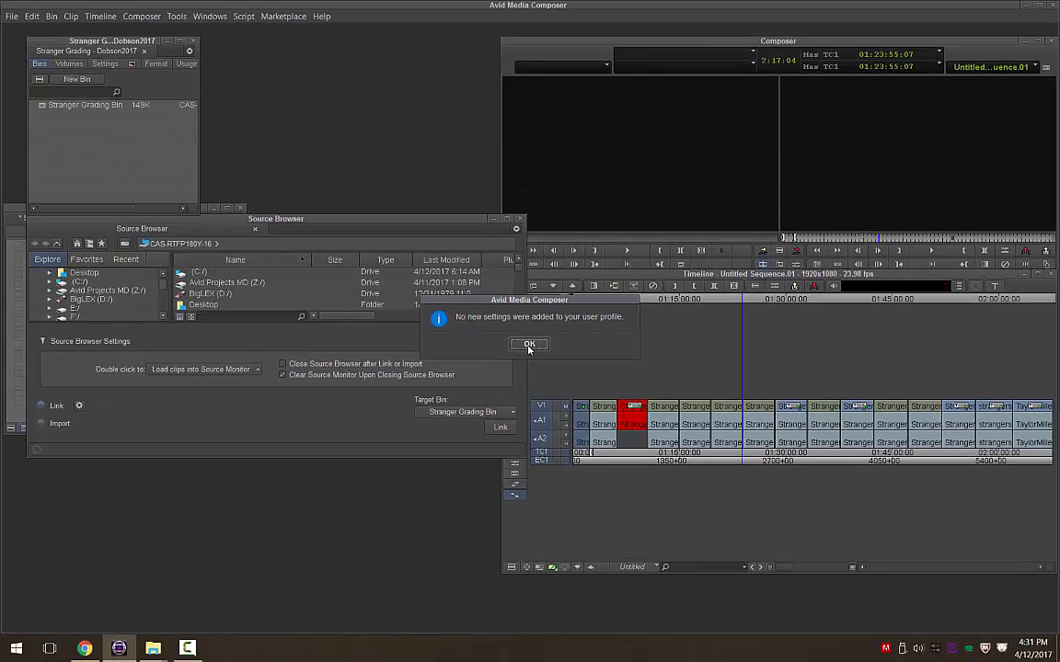
- Dismiss the no-new-settings message and reapply the Source Record HP Tower workspace
left_click(529, 345)
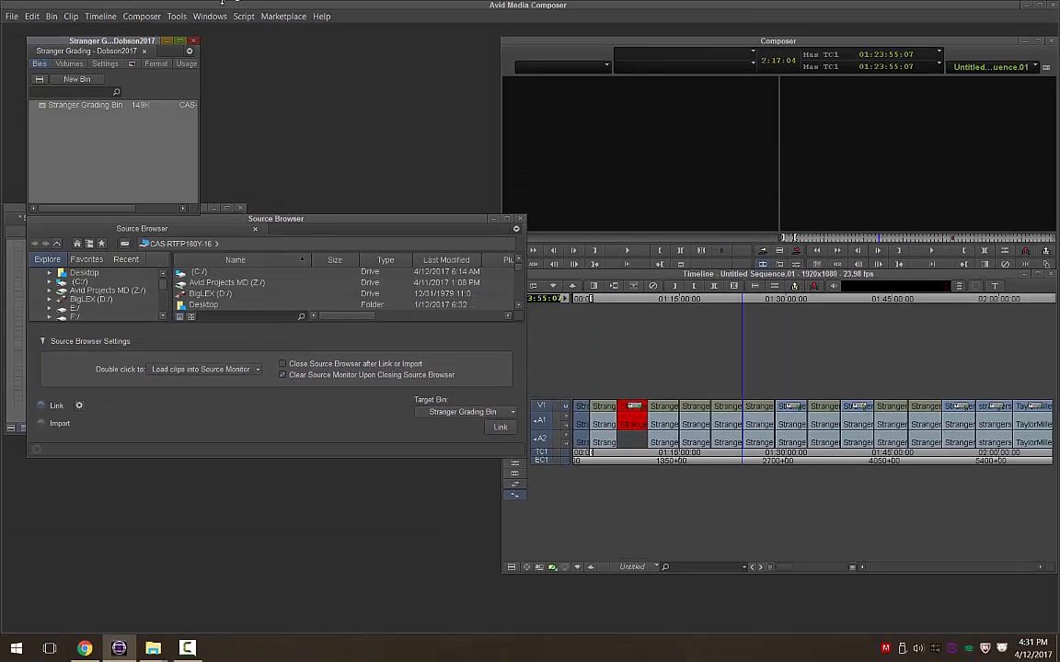
left_click(197, 16)
mouse_move(224, 36)
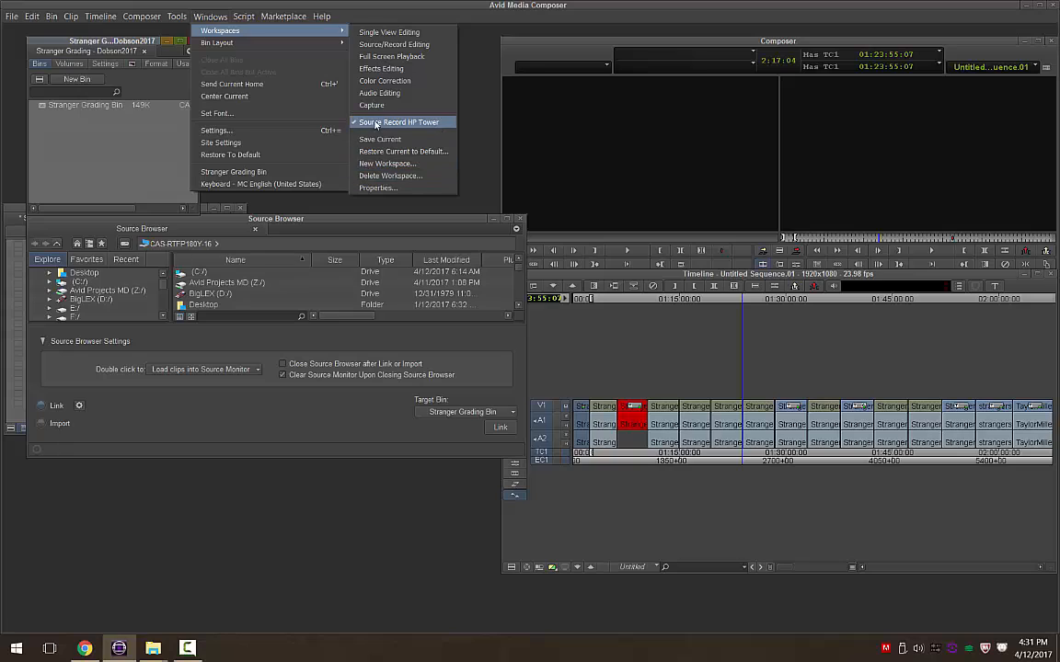
left_click(373, 122)
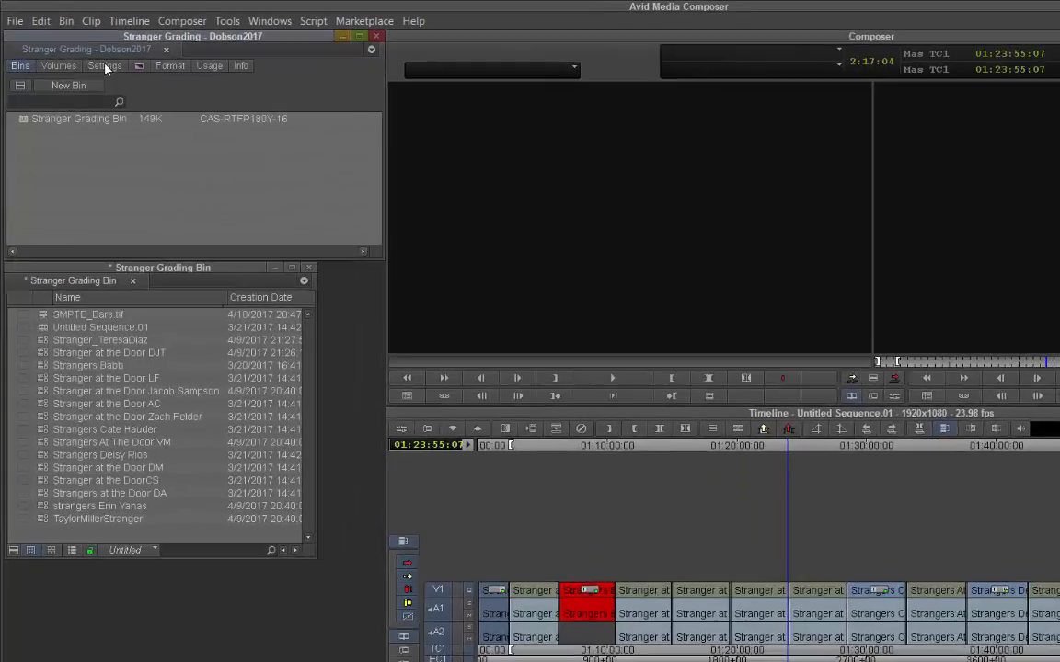
- Export the Dobson2017 profile as a Standard profile into D:\Avid User Profile
left_click(80, 51)
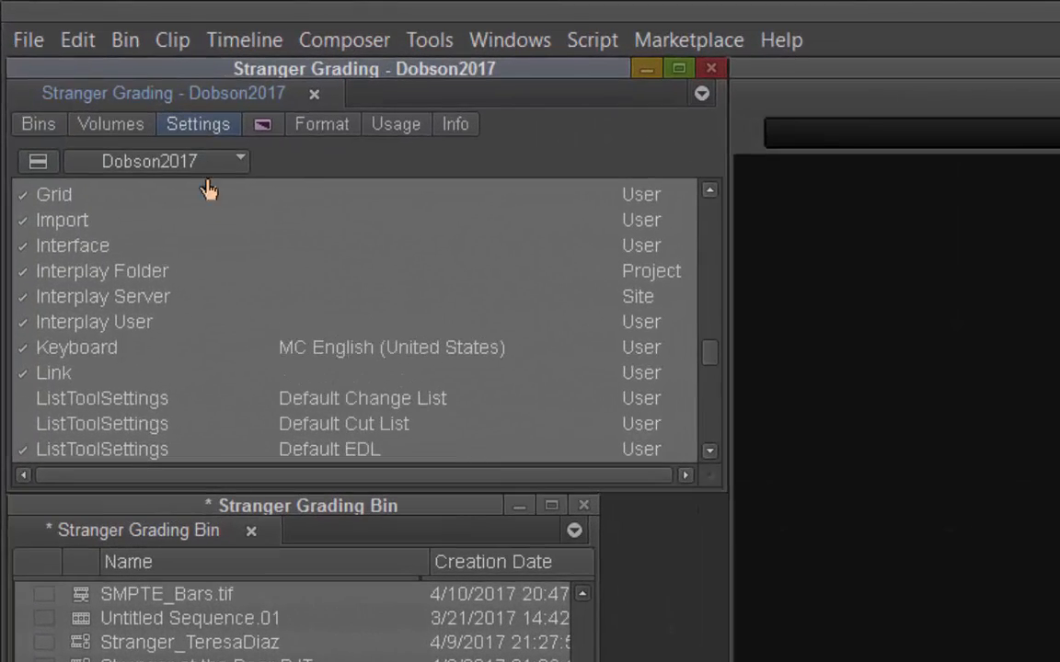
left_click(83, 68)
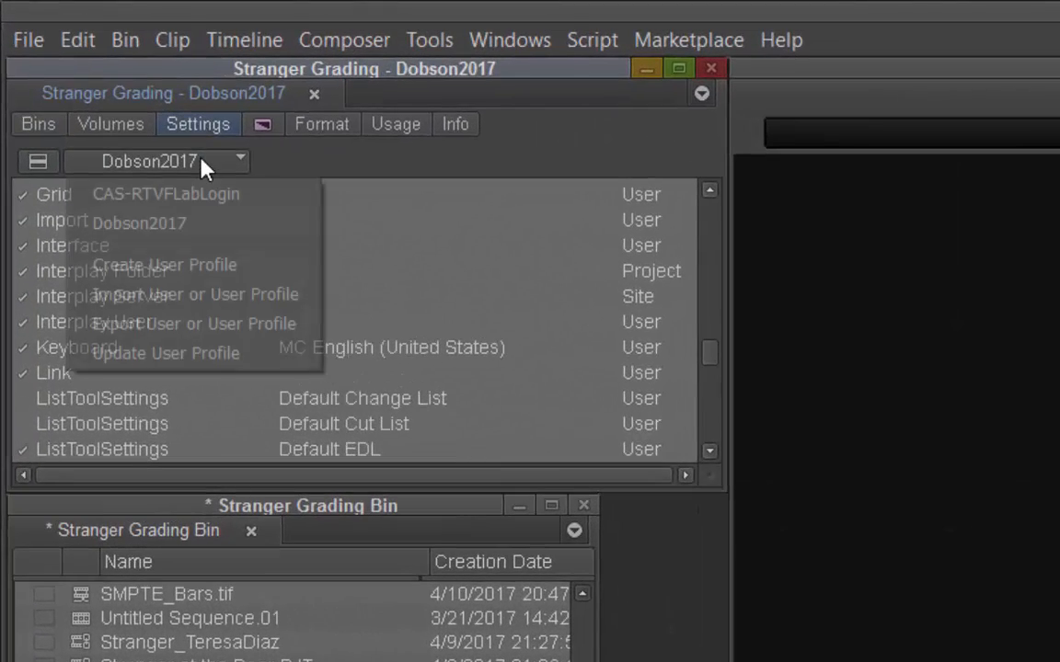
left_click(207, 324)
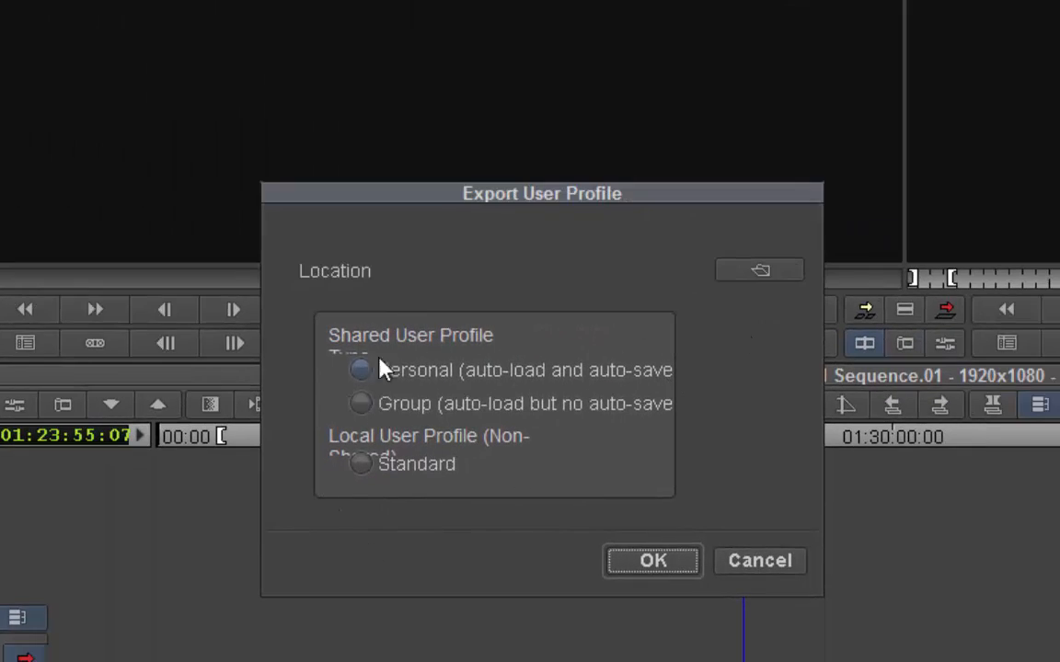
left_click(362, 470)
left_click(743, 272)
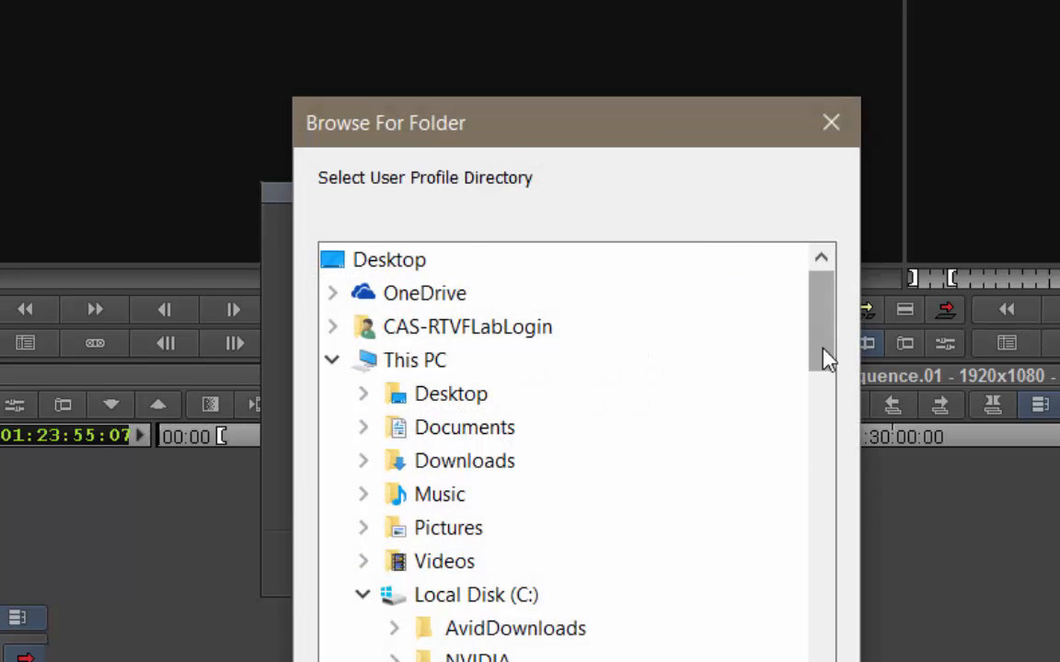
left_click_drag(825, 359, 854, 650)
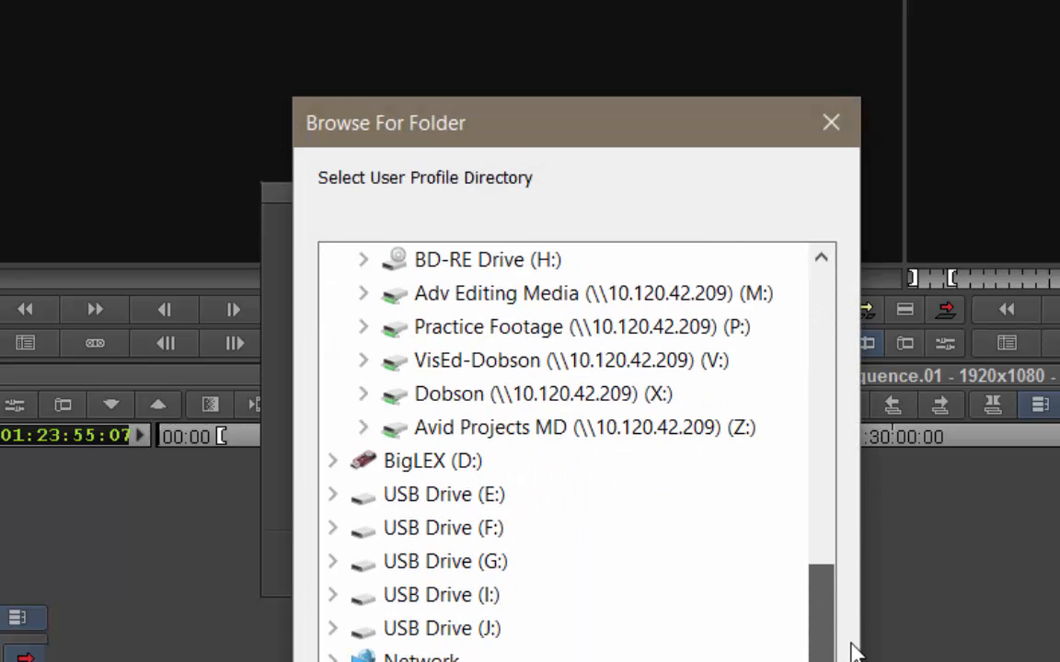
left_click(332, 463)
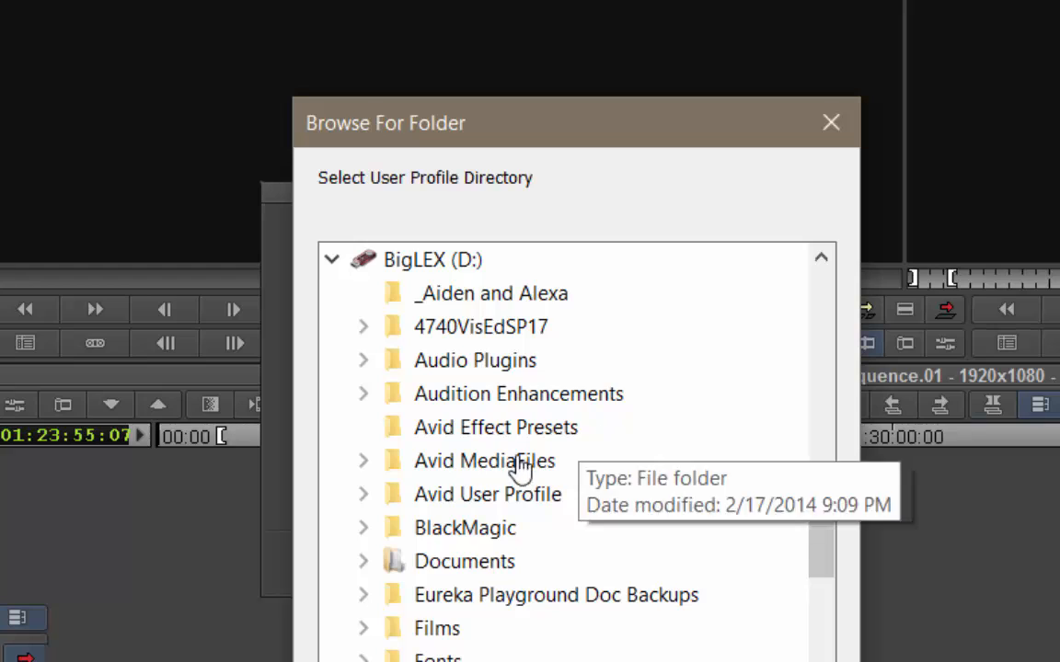
left_click(498, 505)
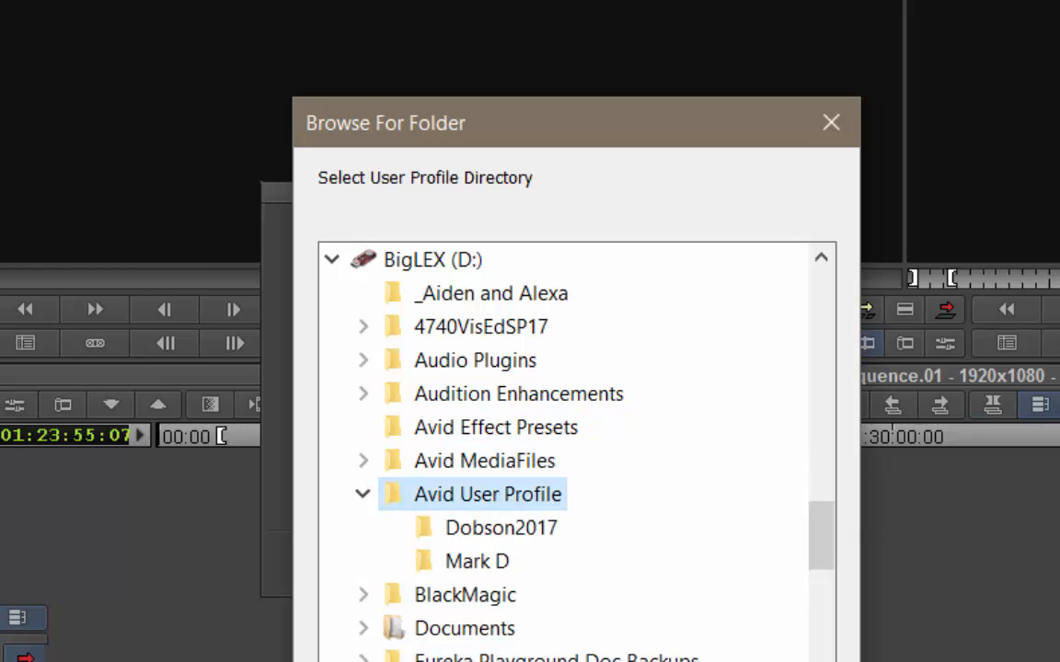
left_click(611, 661)
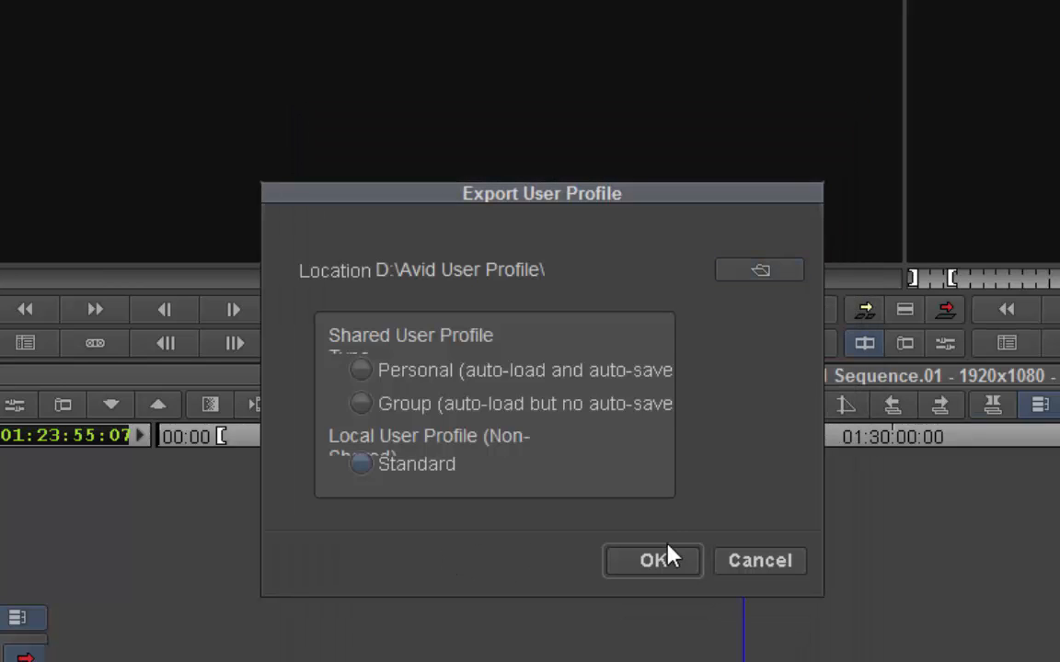
left_click(655, 561)
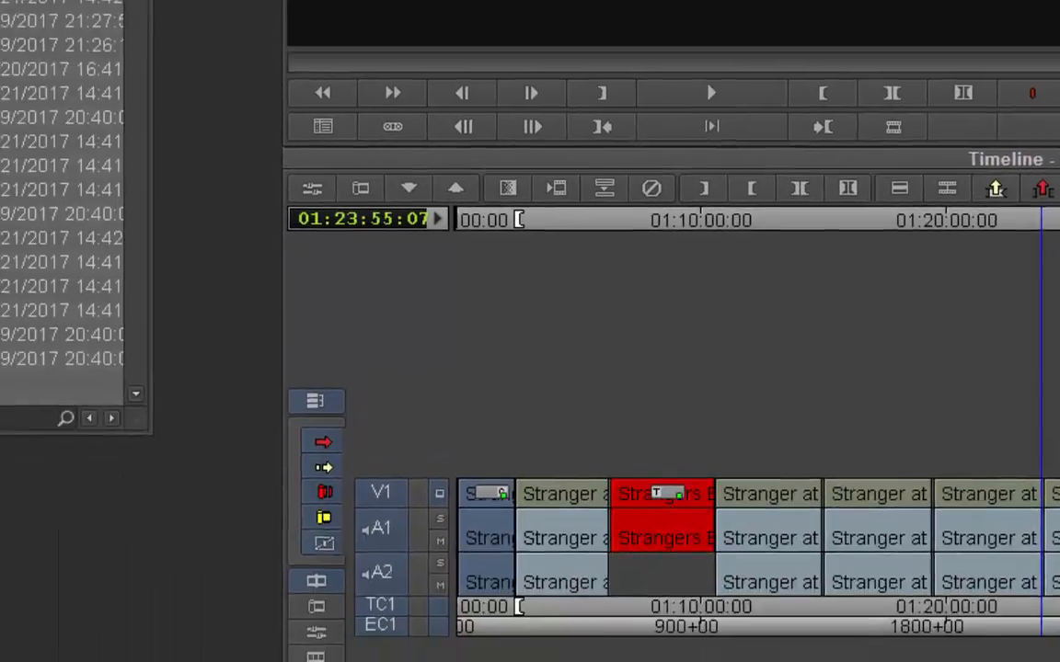
- Open D:\Avid User Profile\Dobson2017 in File Explorer to check the three exported profile files
mouse_move(372, 624)
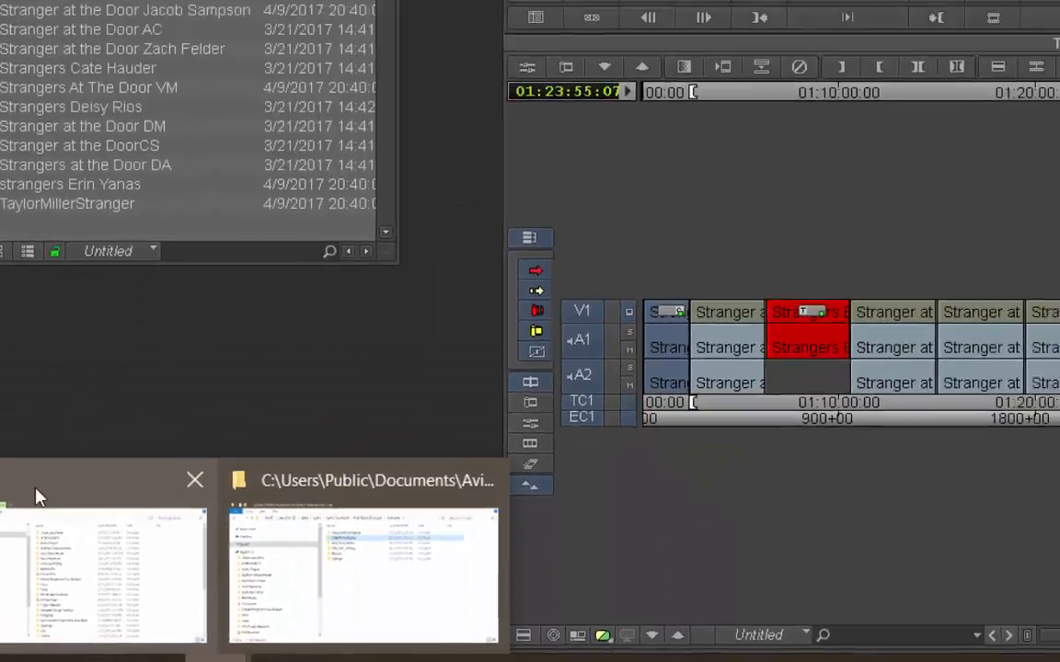
left_click(37, 497)
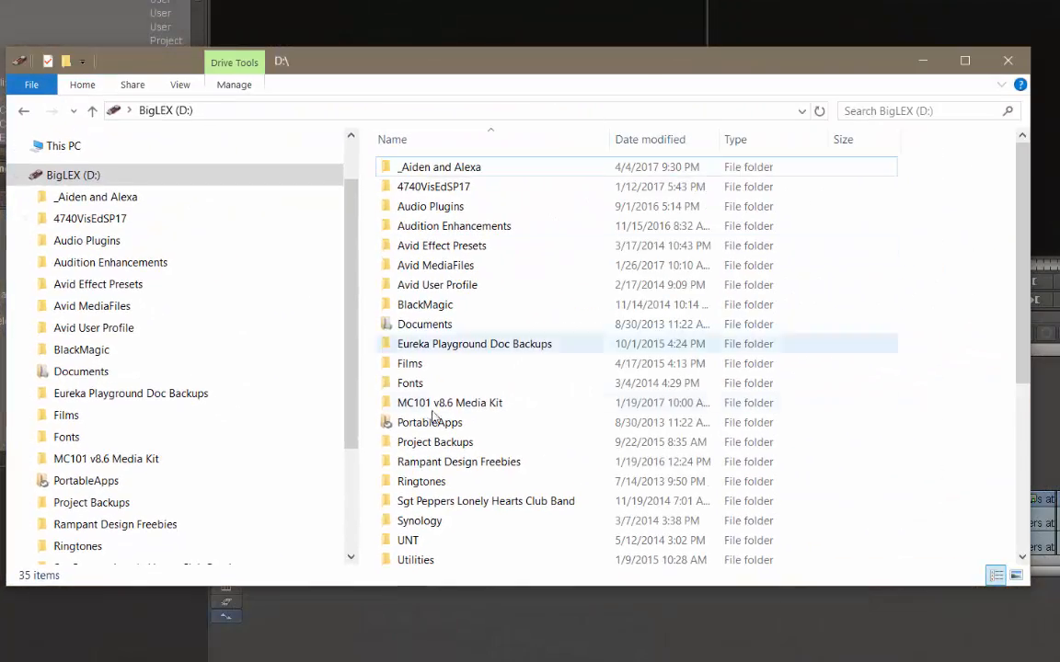
double_click(412, 286)
double_click(402, 166)
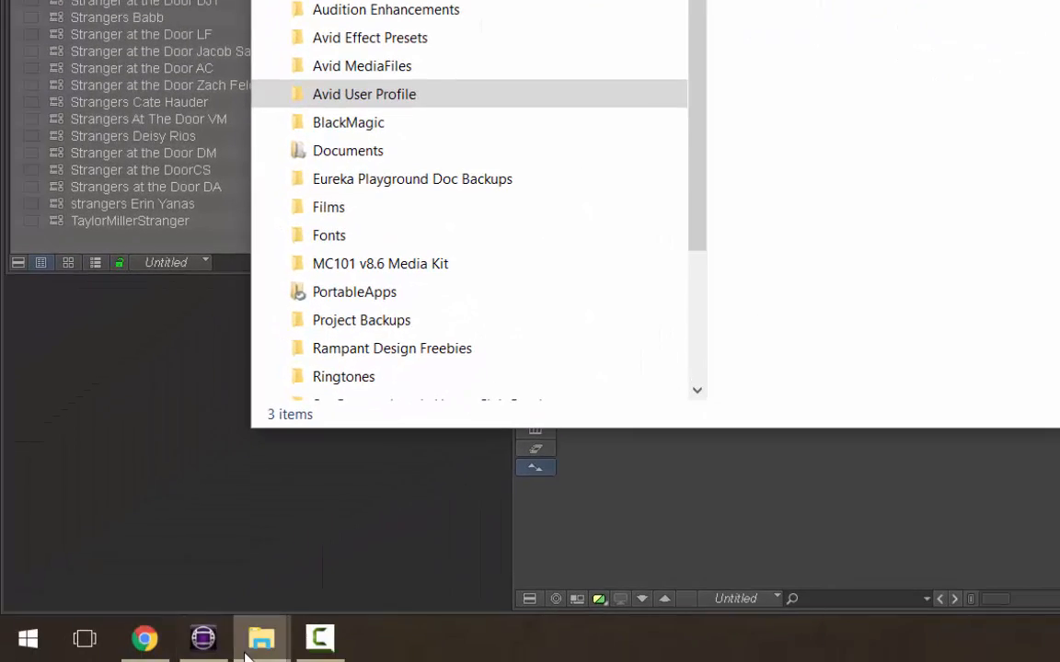
- Inspect the Dobson2017 folder under Avid Users\CAS-RTVFLabLogin, then return to the BigLEX (D:) listing
mouse_move(2, 661)
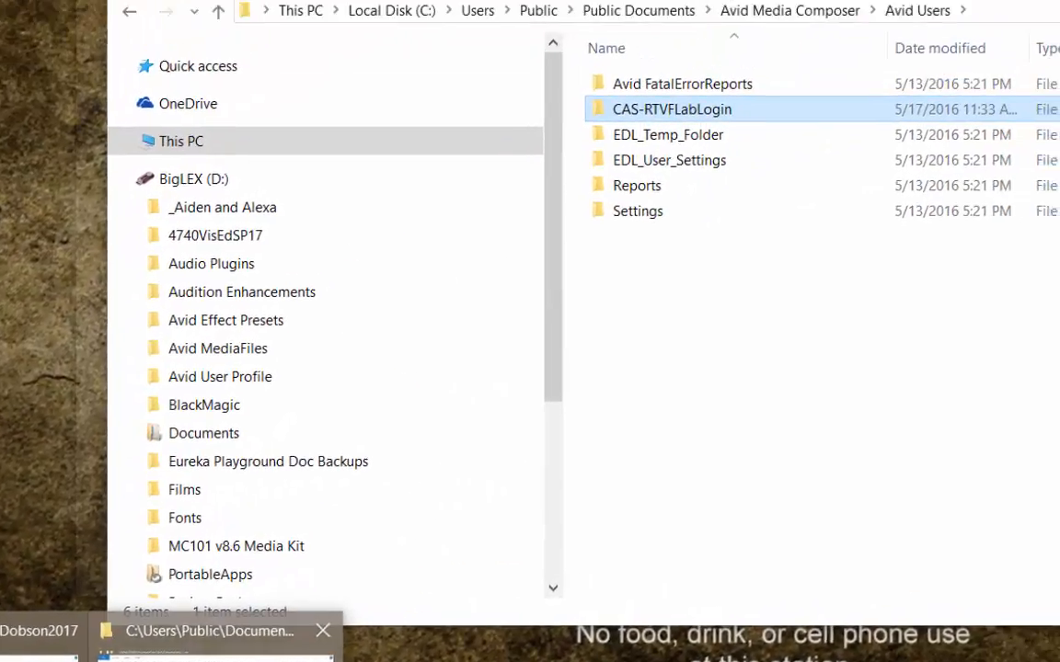
left_click(390, 519)
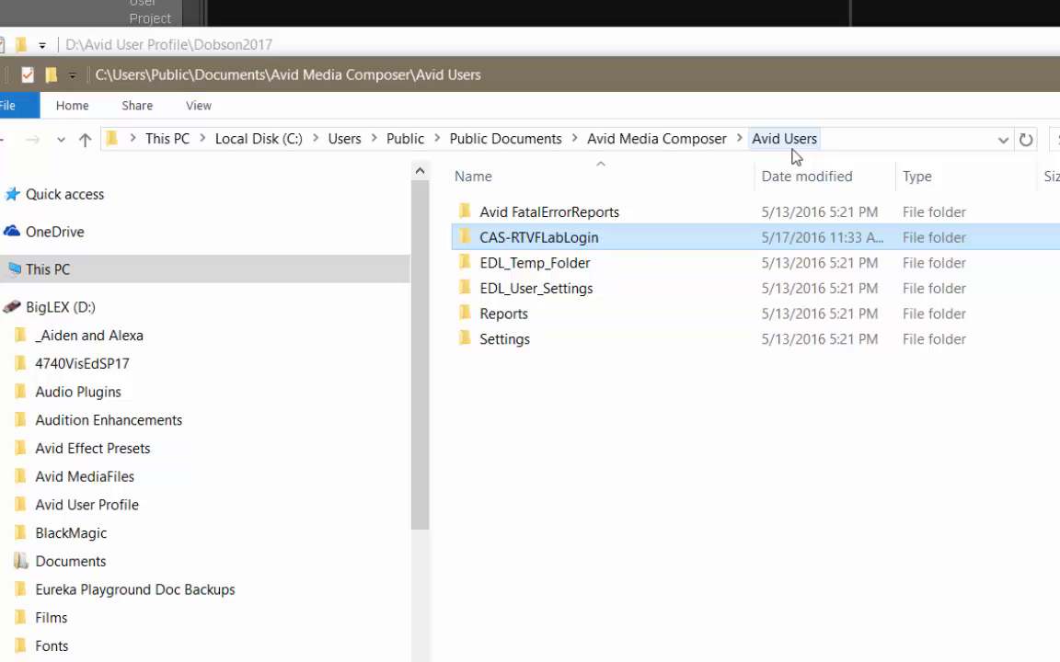
double_click(549, 241)
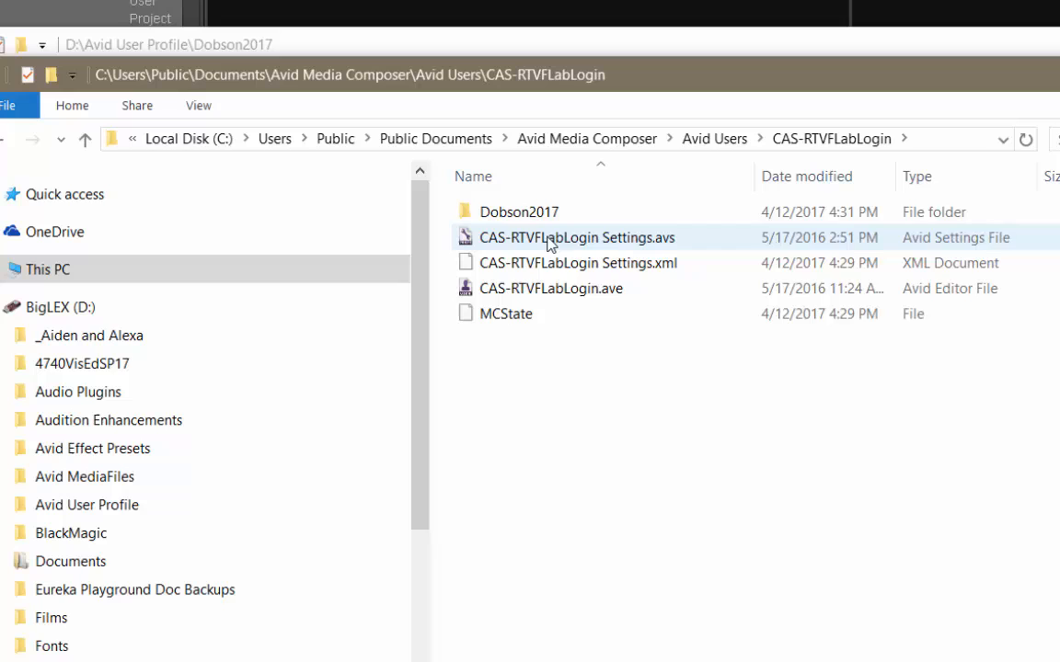
left_click(503, 213)
right_click(503, 215)
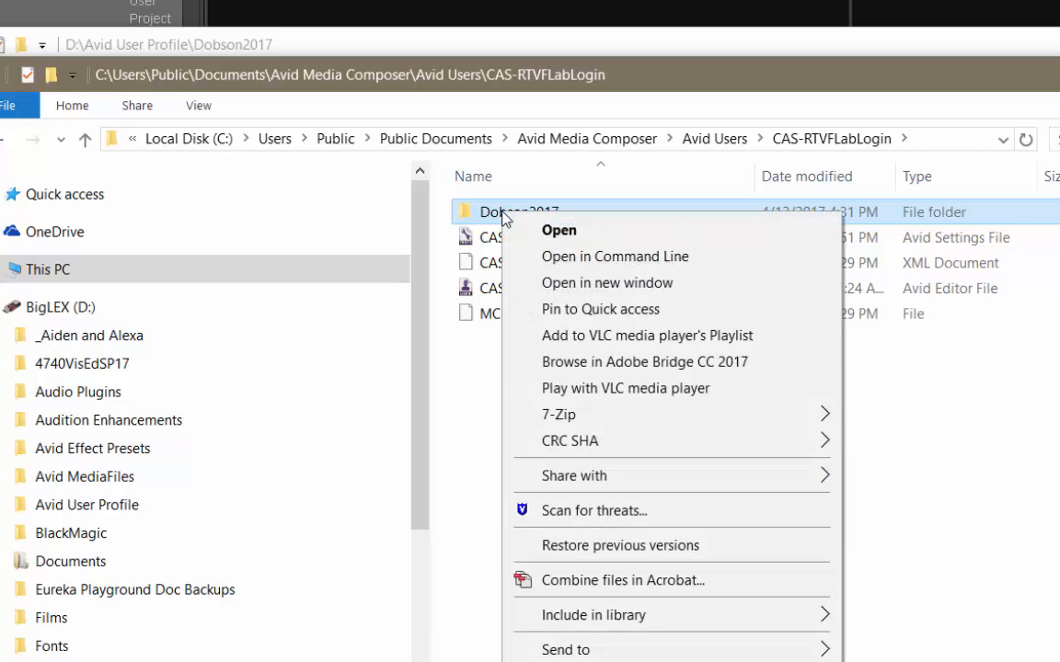
left_click(563, 661)
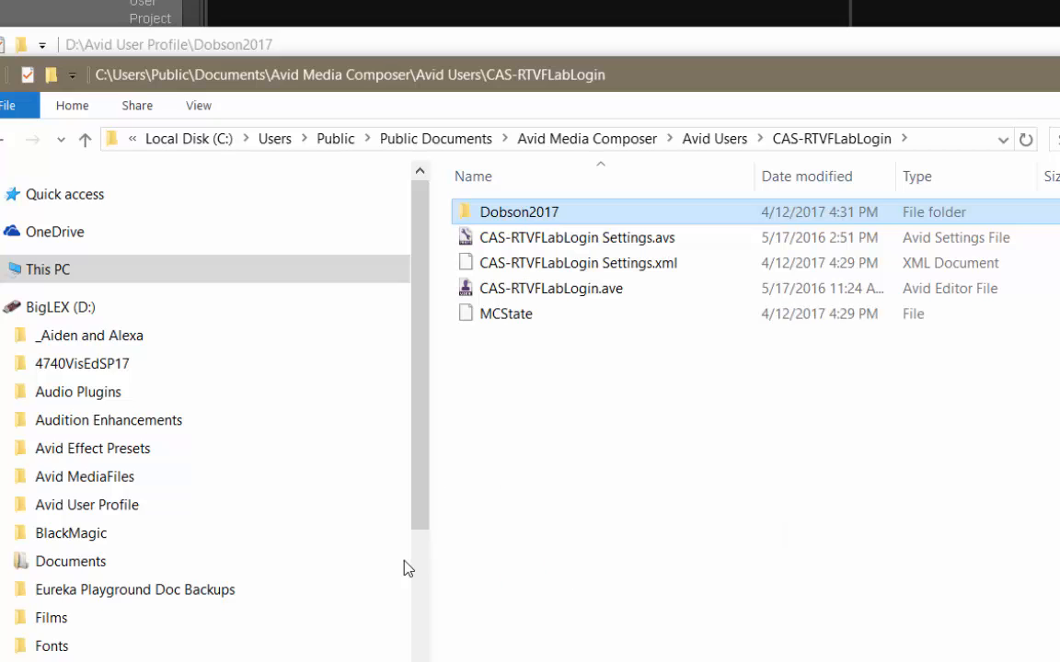
left_click(73, 311)
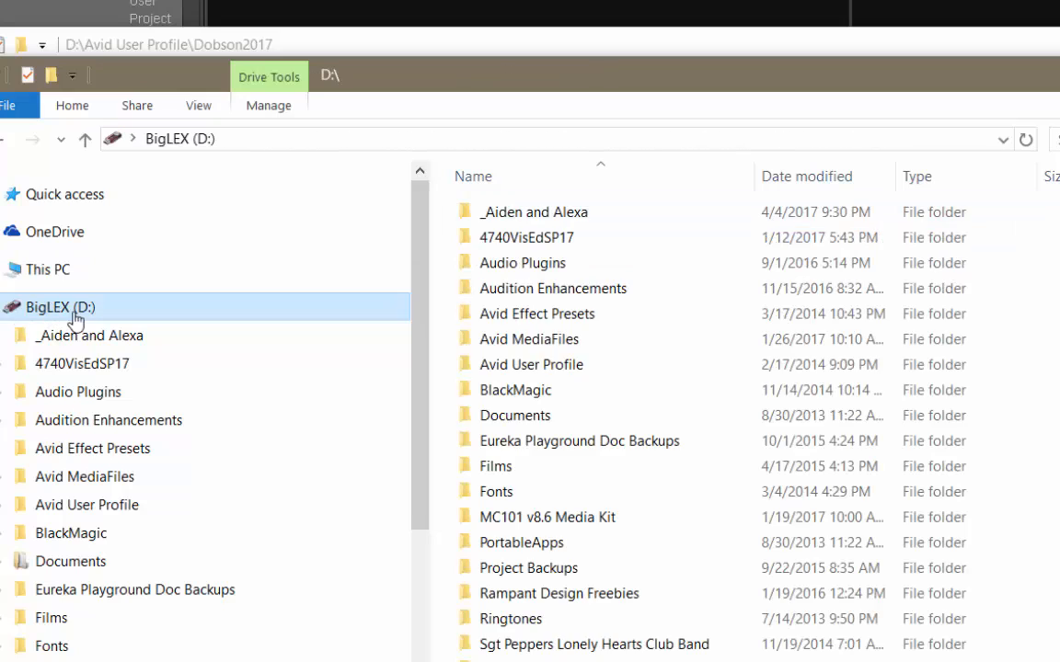